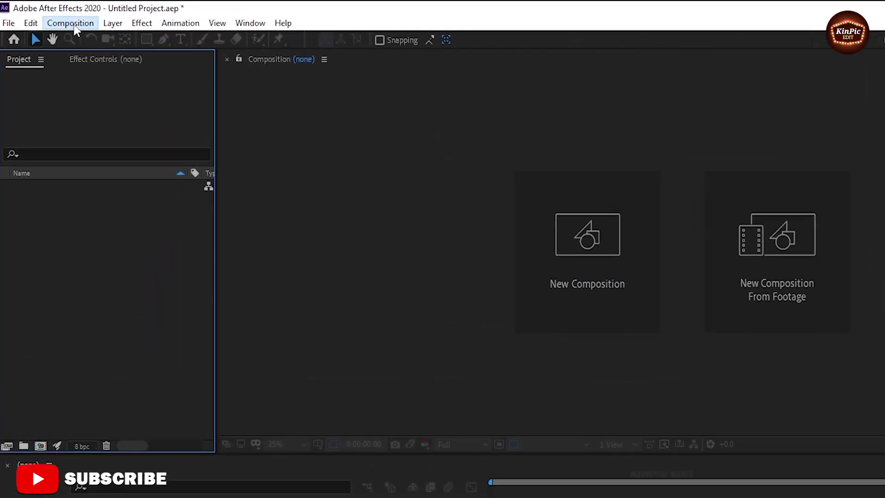
Step: Create a composition named Lower Third at 400×200 px, 24 fps, lasting 0:00:04:00
left_click(74, 24)
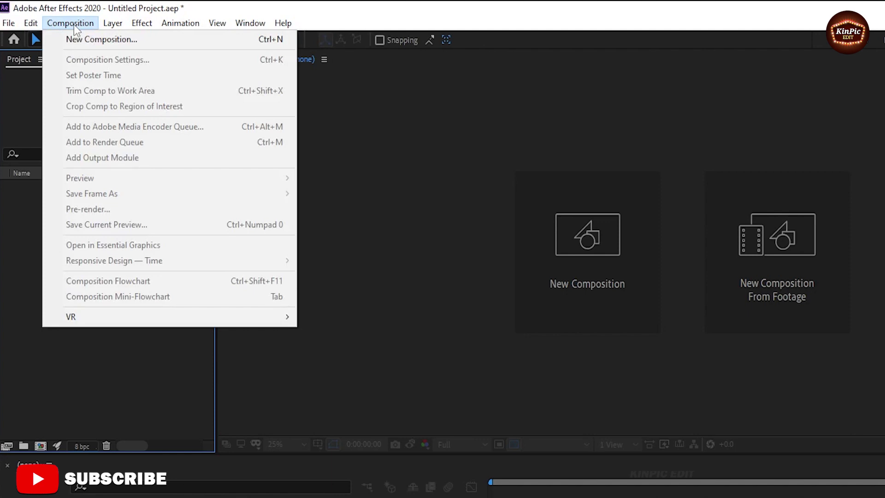
left_click(168, 40)
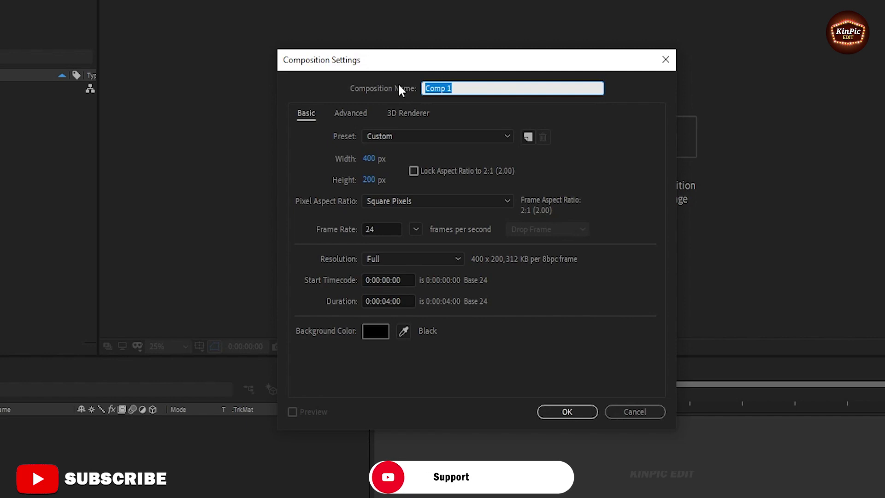
type("Lower")
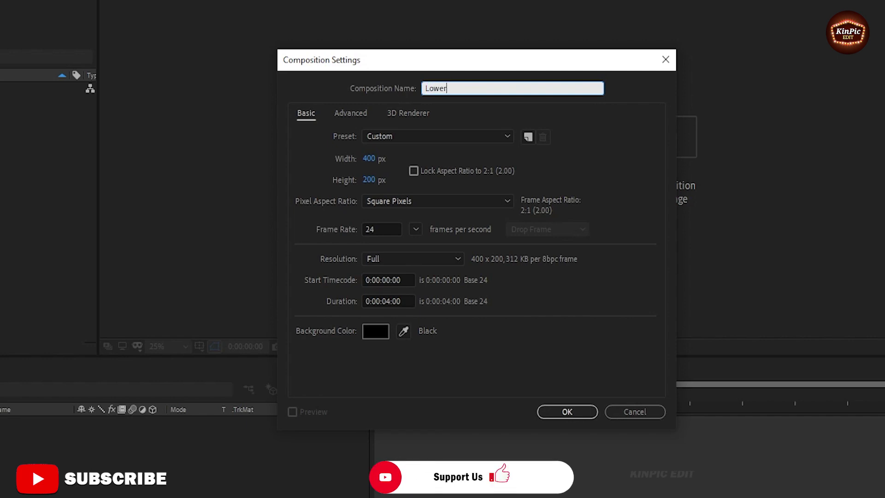
type(" Third")
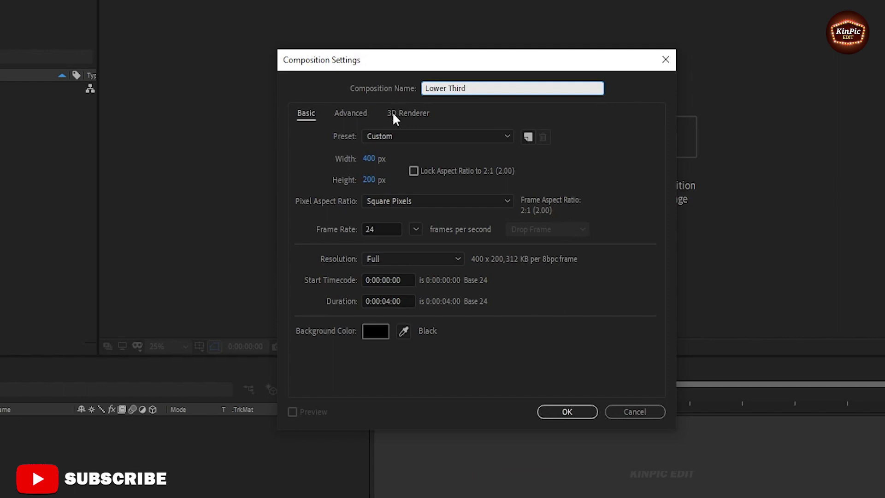
left_click(369, 158)
type("400")
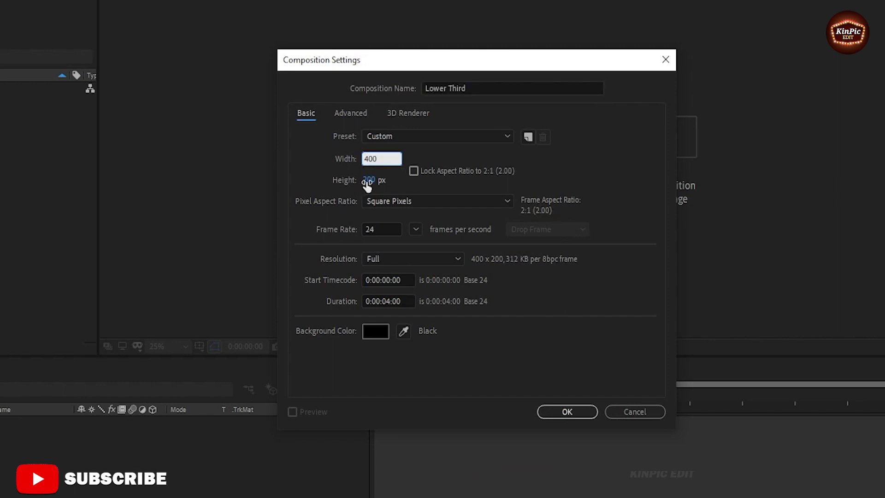
left_click(370, 180)
type("200")
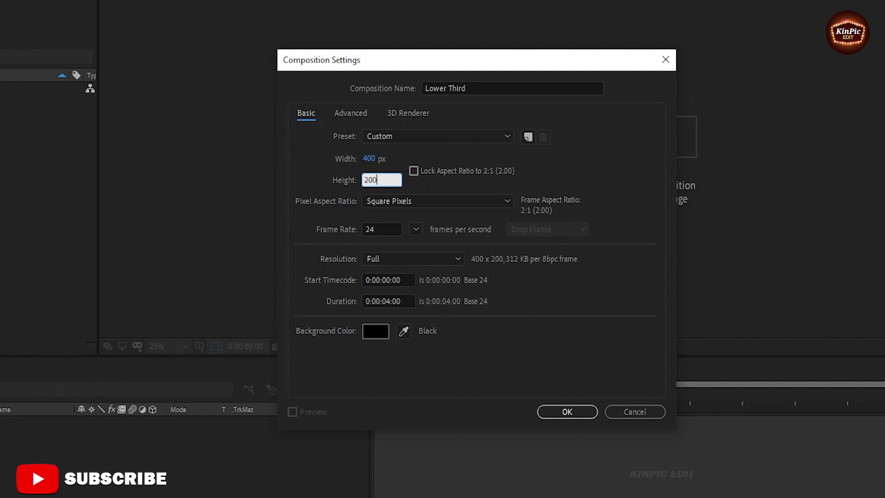
left_click(415, 229)
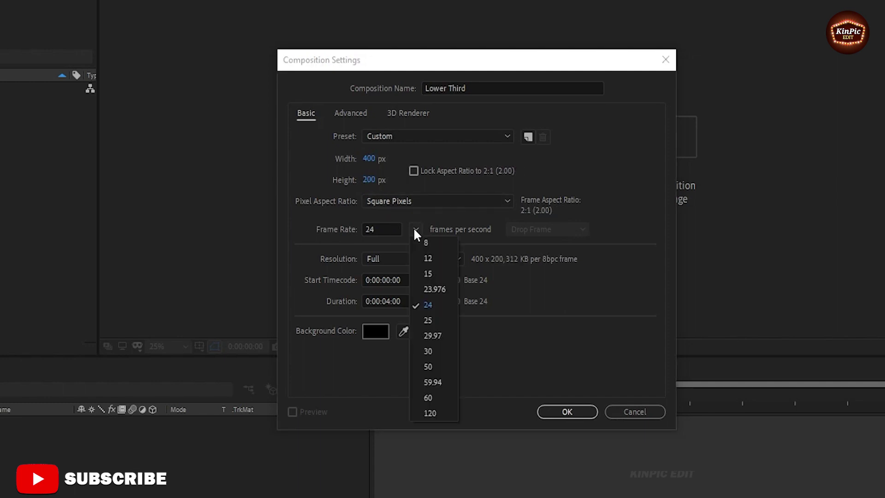
left_click(436, 305)
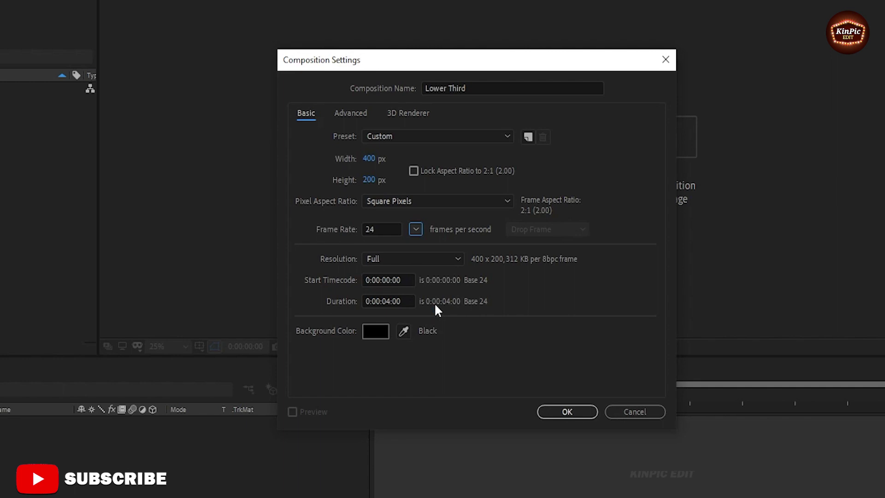
left_click(389, 301)
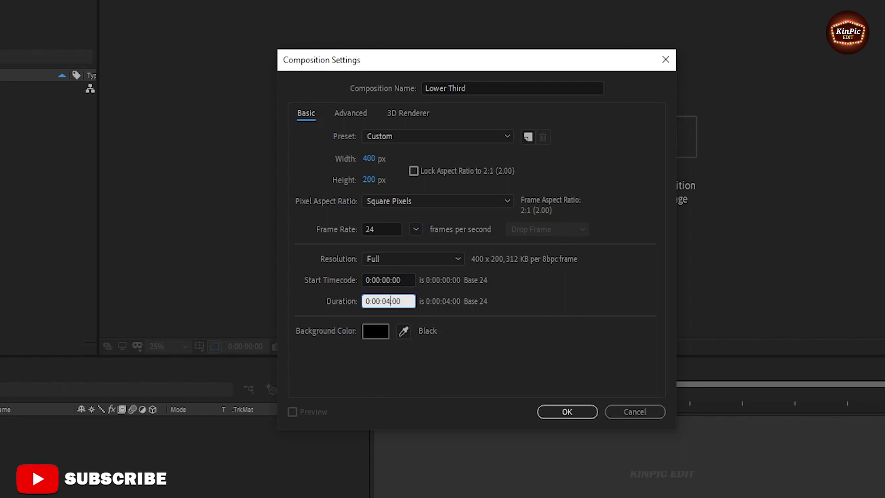
left_click(560, 412)
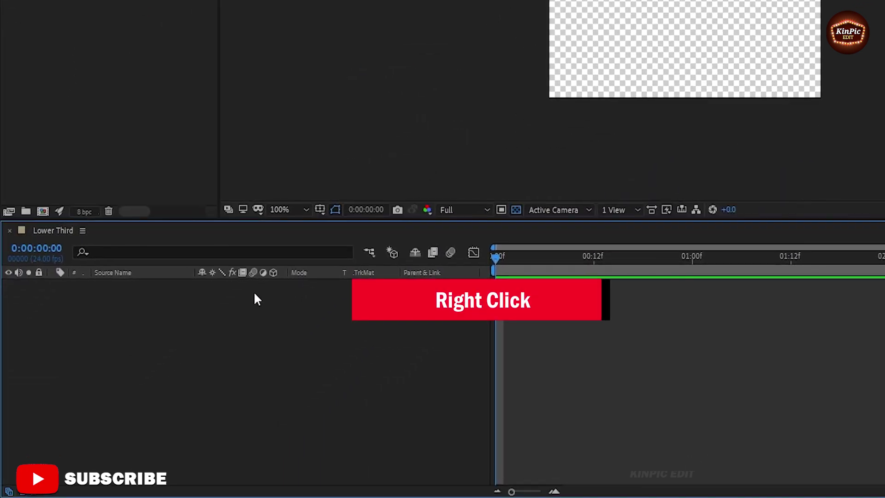
Step: Add a red, comp-sized 400×200 solid layer named Red Solid 1
right_click(255, 294)
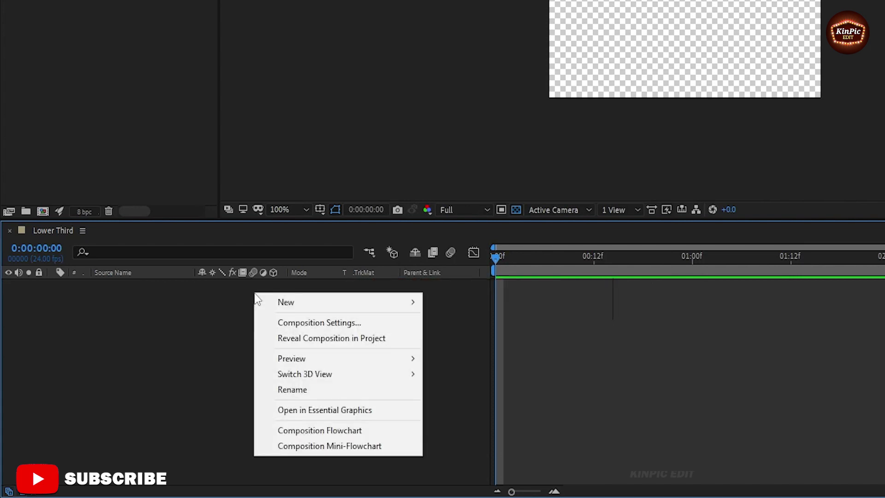
mouse_move(321, 307)
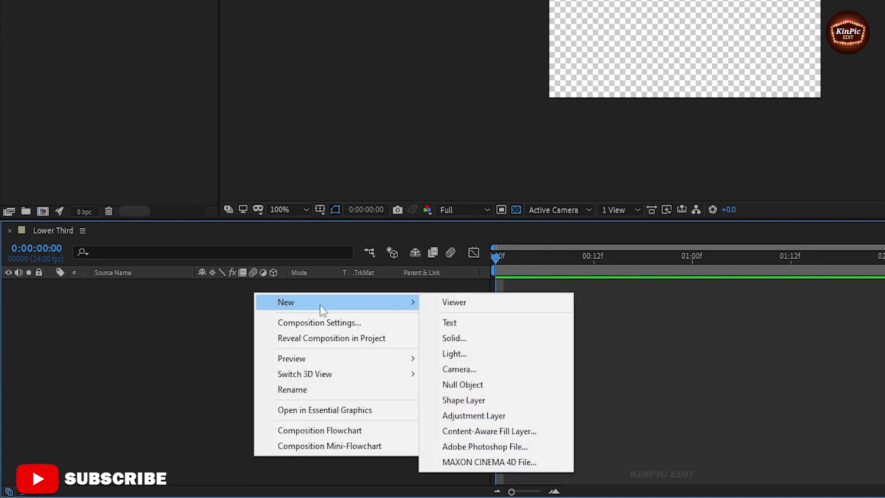
left_click(511, 339)
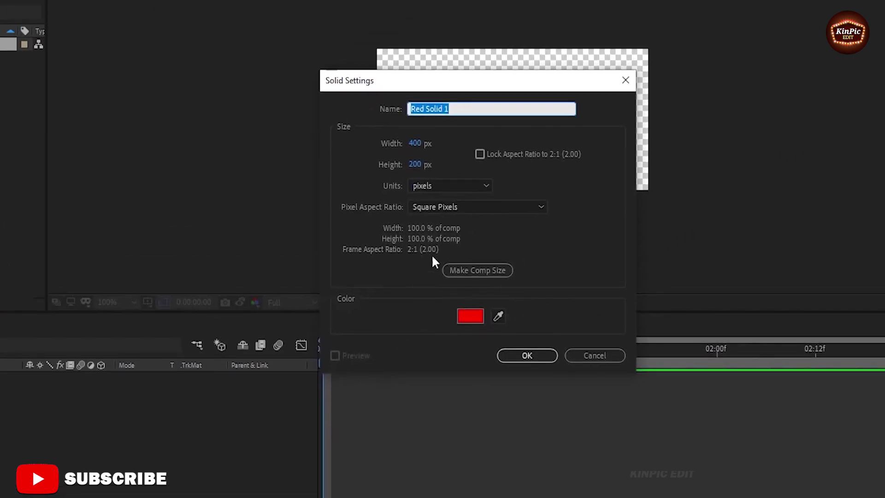
left_click(462, 107)
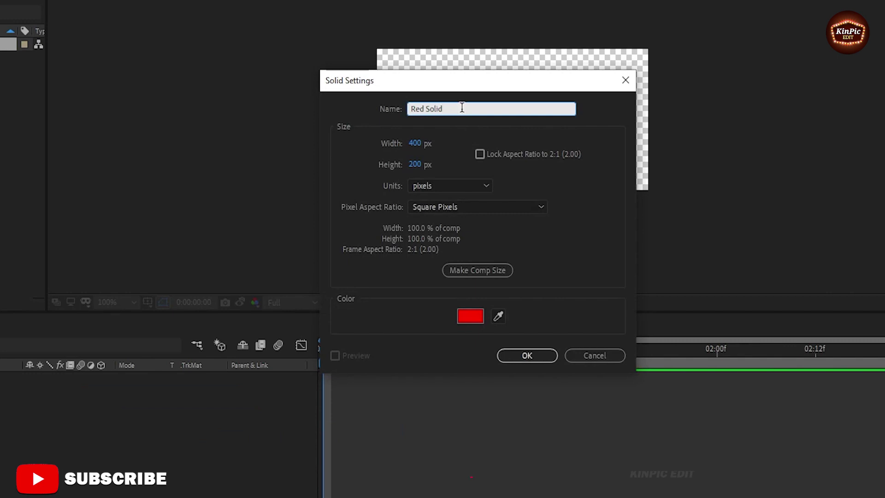
left_click(468, 317)
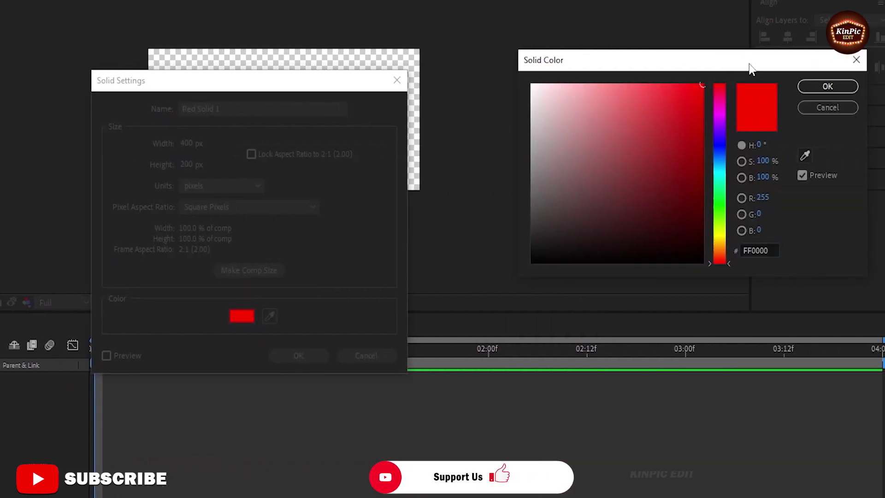
left_click(816, 87)
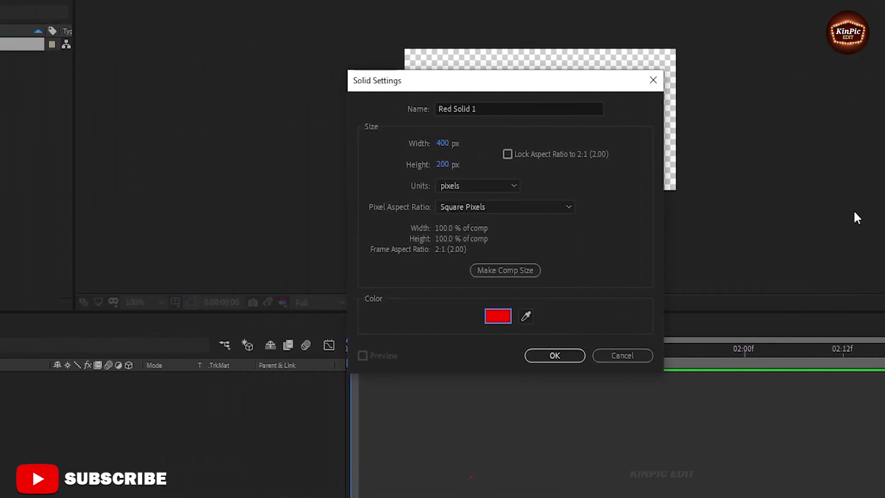
left_click(516, 274)
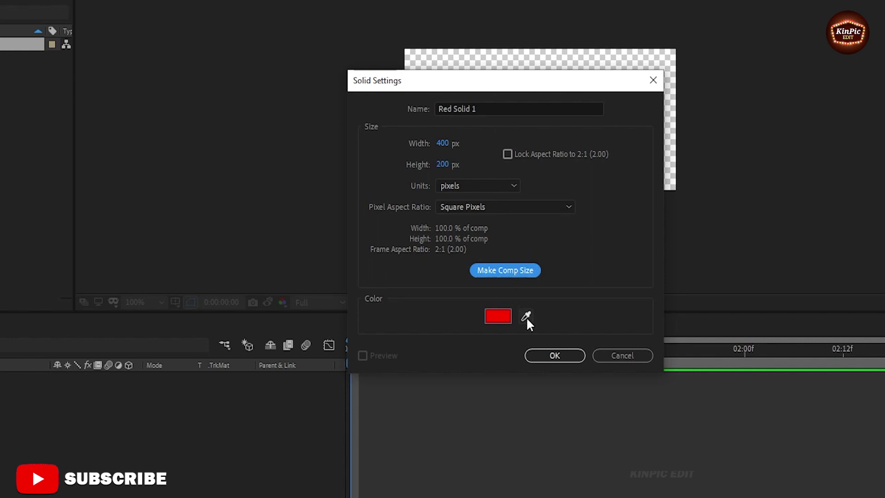
left_click(549, 356)
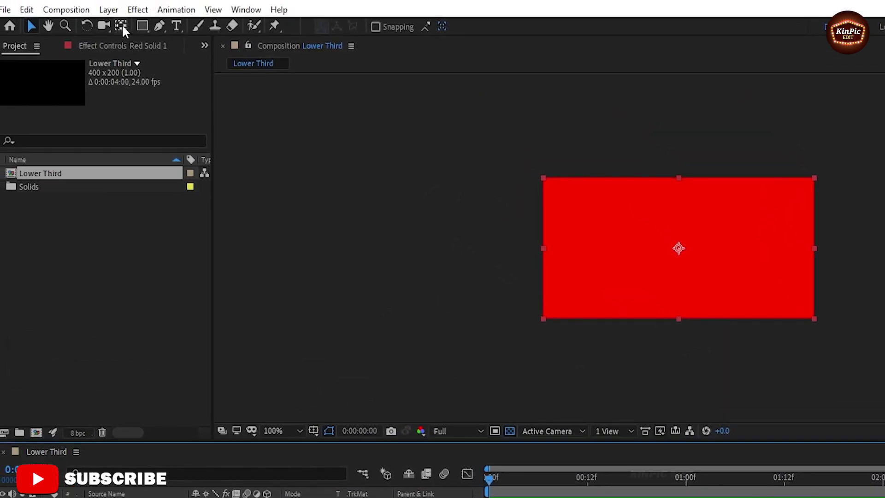
Step: Move the solid's anchor point to its left edge and keyframe Scale at 100% on frame 5
left_click(121, 26)
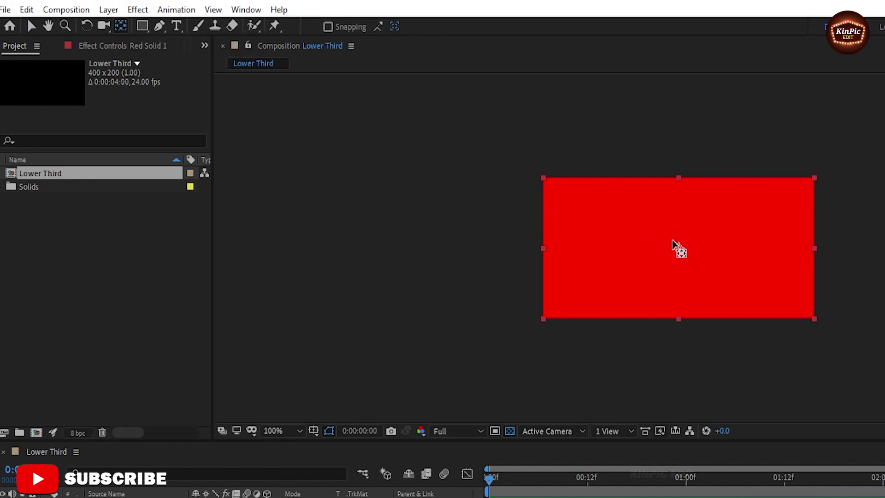
left_click_drag(672, 240, 544, 249)
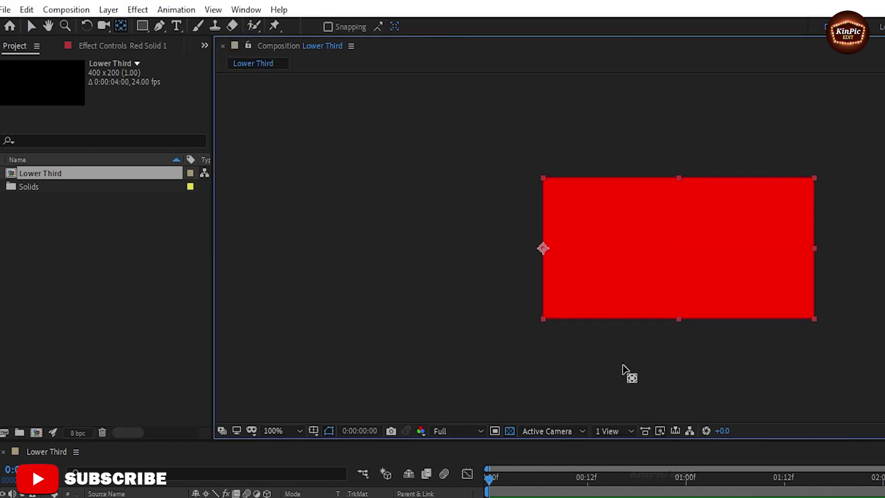
key("s")
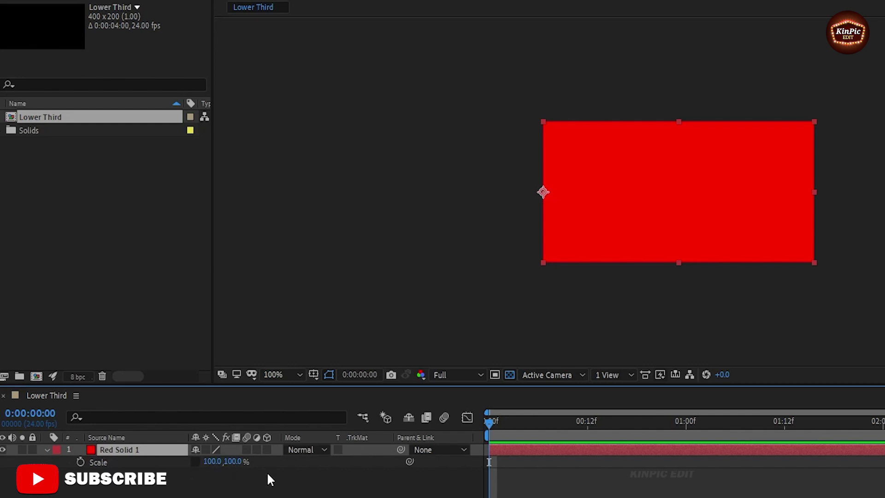
left_click_drag(488, 421, 528, 423)
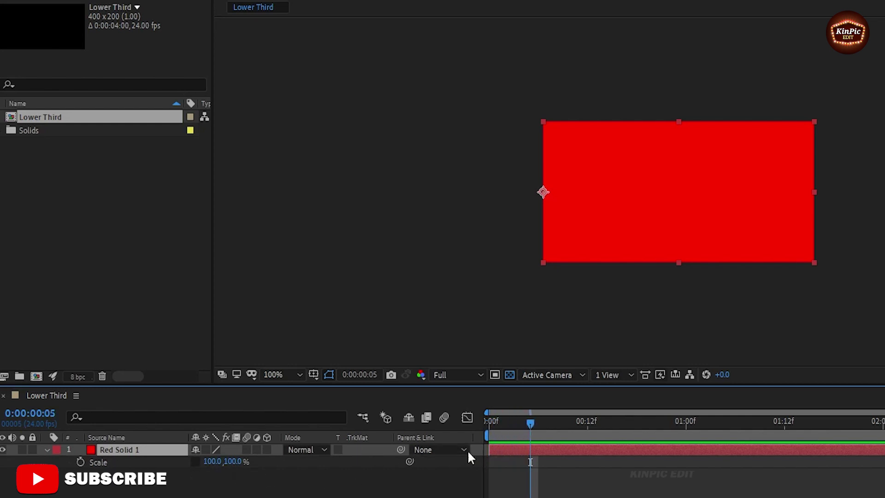
left_click(81, 462)
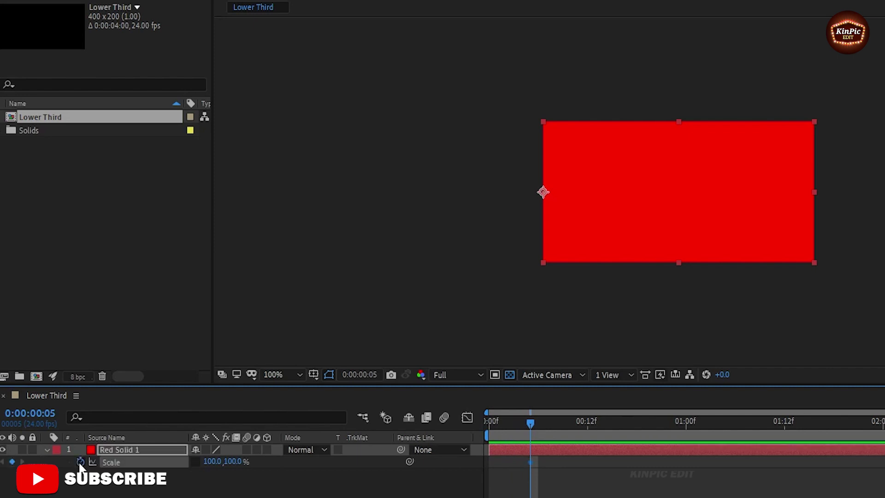
Step: Set Scale to 0% at the first frame
left_click_drag(531, 421, 483, 424)
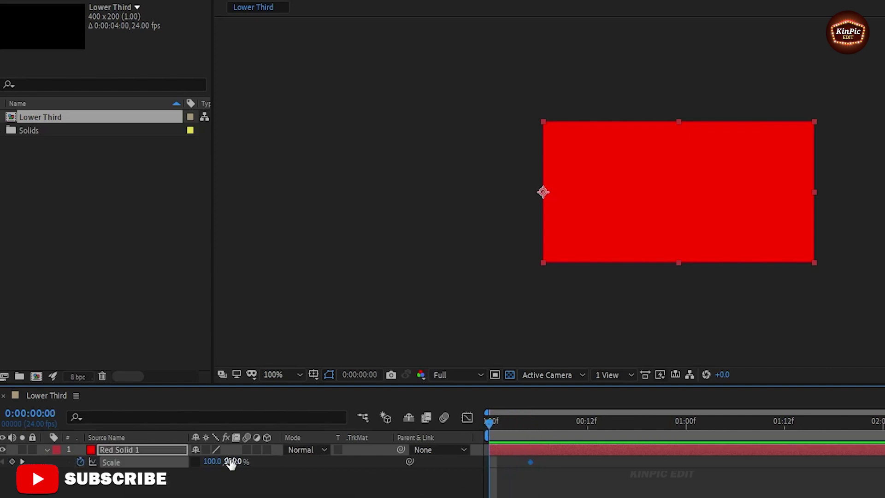
left_click(212, 461)
type("0")
key("Return")
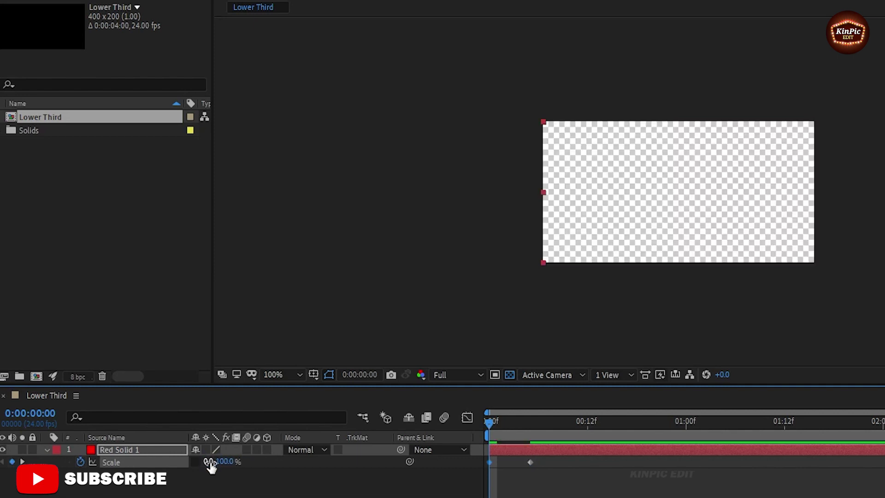
Step: Apply Easy Ease to both Scale keyframes and show the speed graph
left_click_drag(490, 423, 537, 430)
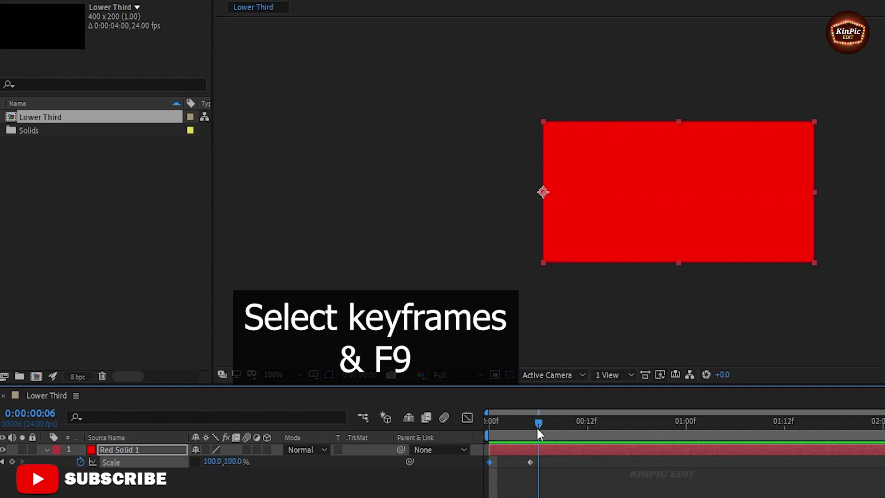
left_click_drag(544, 459, 481, 468)
key("F9")
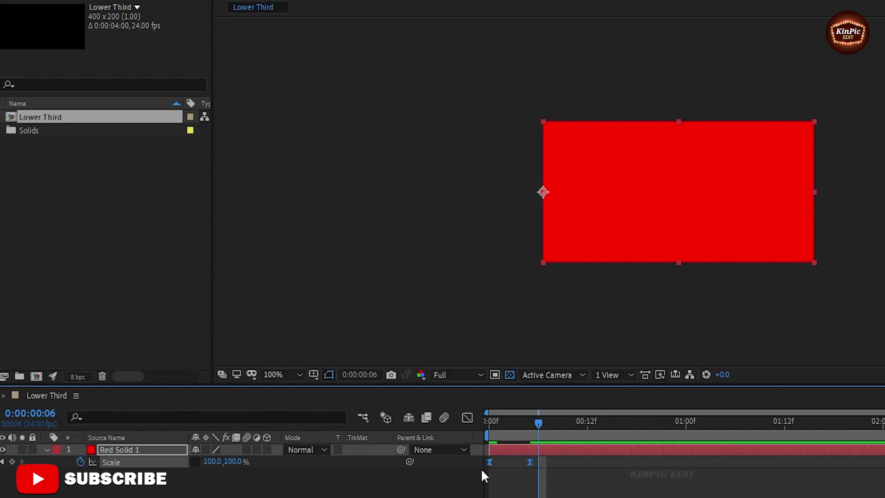
left_click(467, 417)
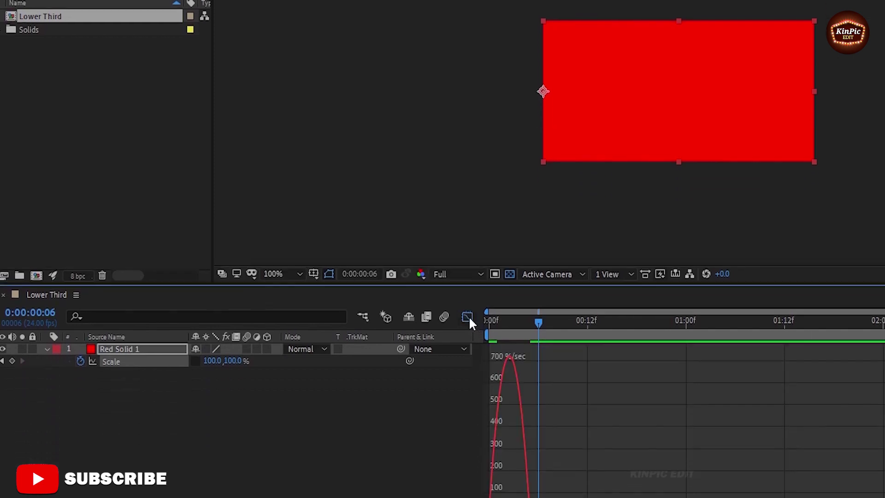
Step: Reshape the Scale speed curve to start fast and settle slowly into 100%
right_click(577, 378)
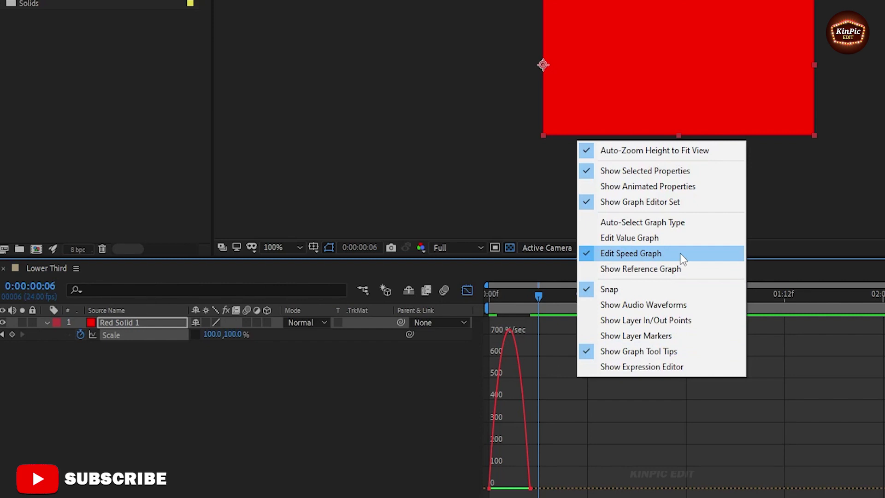
left_click(615, 439)
mouse_move(554, 484)
left_mouse_down()
mouse_move(486, 494)
mouse_move(497, 491)
left_mouse_up()
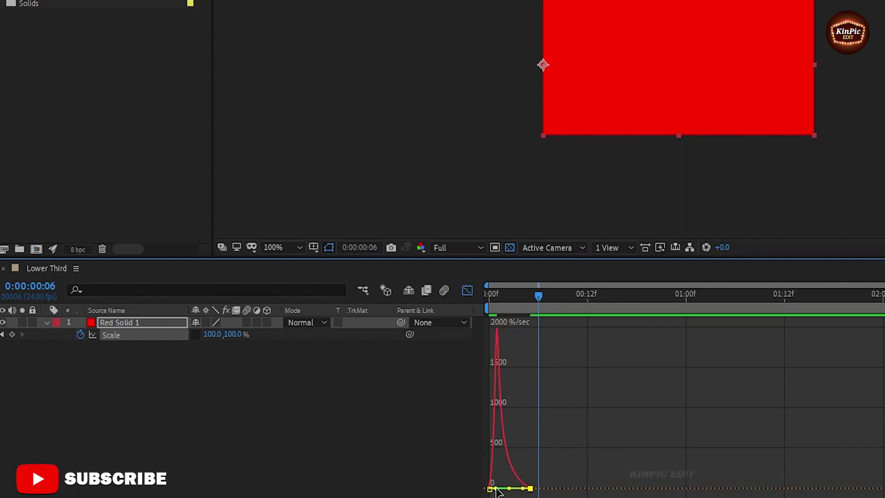
Step: Return to layer bars and preview the scale-up animation from the start
left_click(467, 290)
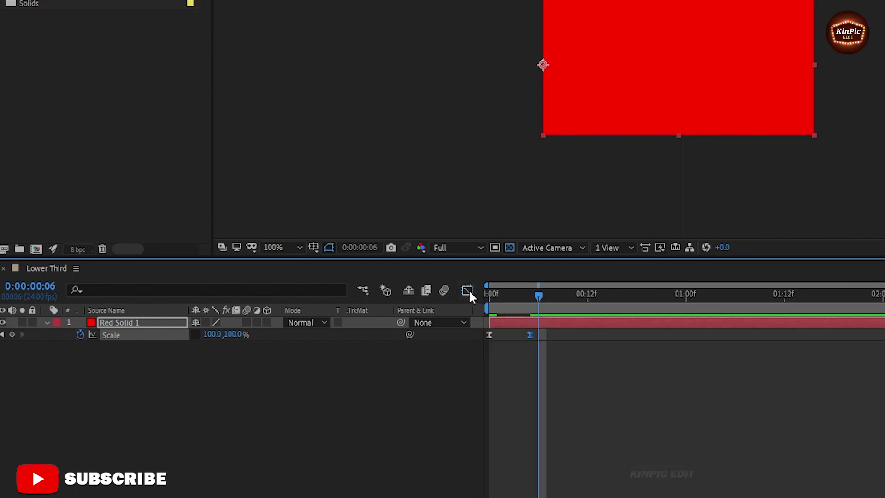
key("Home")
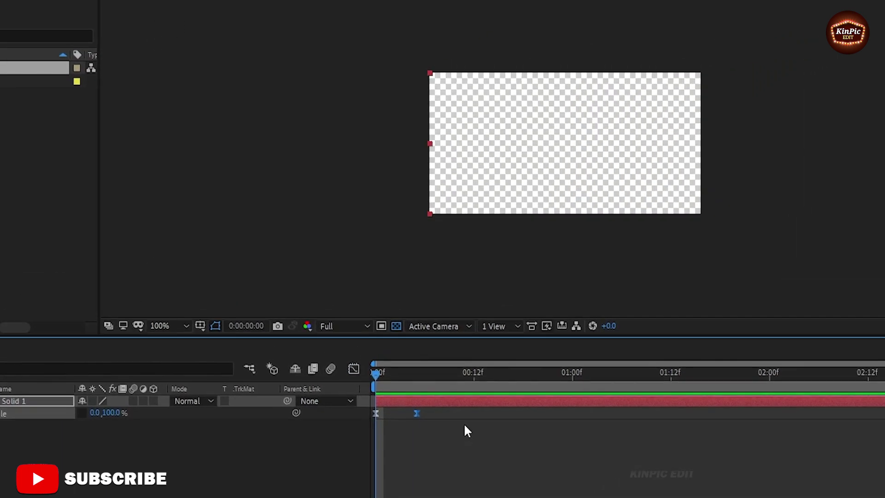
key("space")
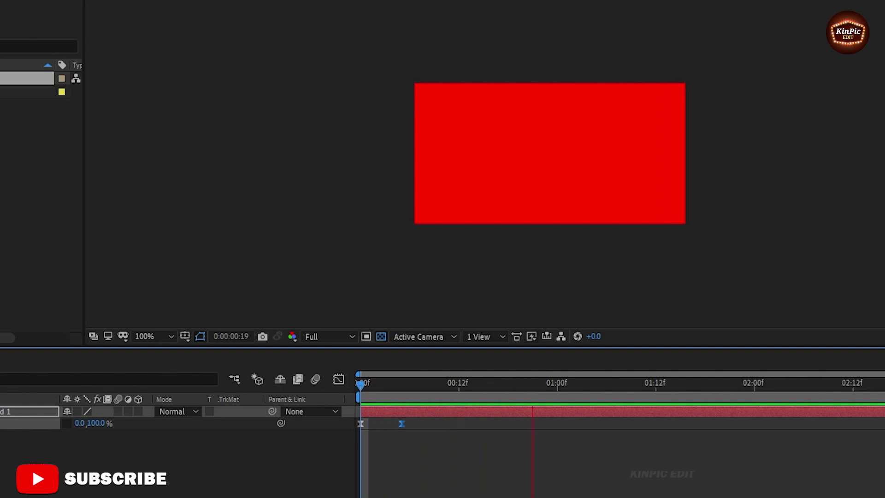
key("space")
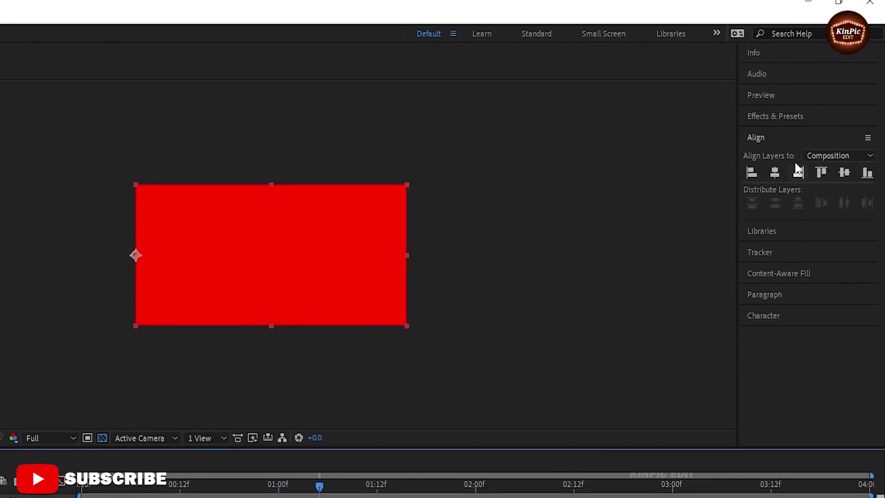
Step: Apply Drop Shadow to Red Solid 1 and raise its opacity to 100%
left_click(783, 115)
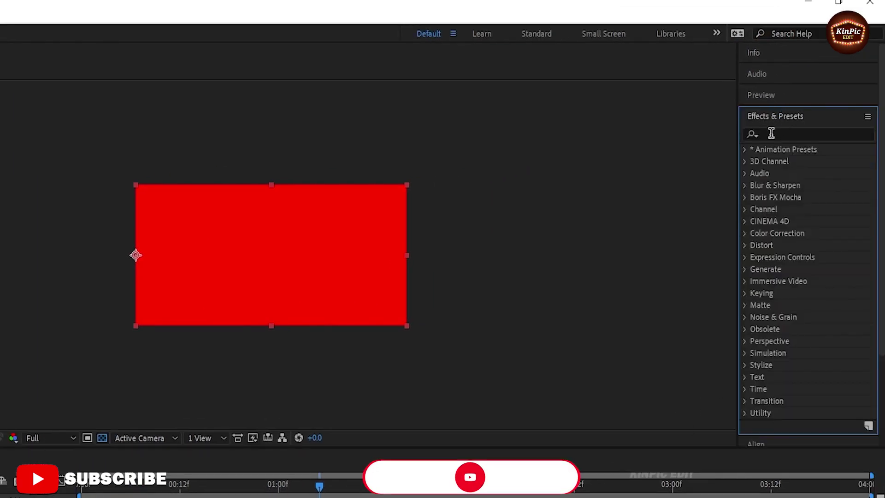
left_click(771, 133)
type("drop")
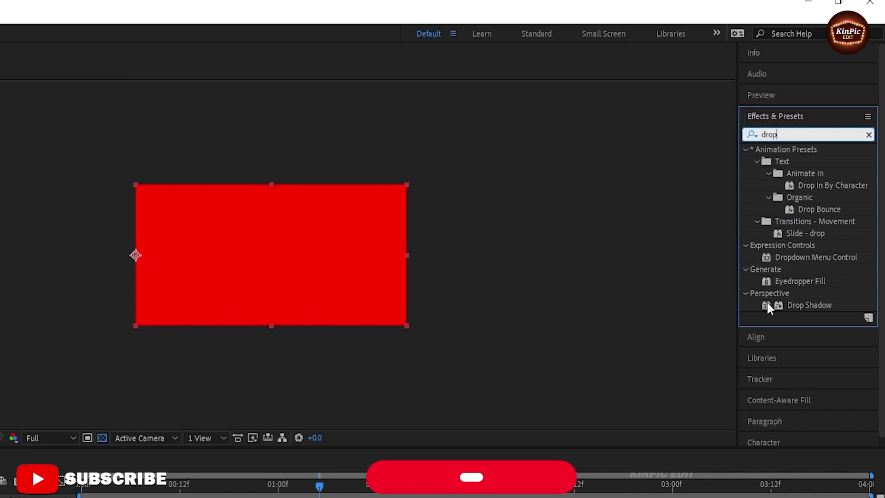
mouse_move(766, 302)
left_mouse_down()
mouse_move(139, 357)
mouse_move(124, 333)
left_mouse_up()
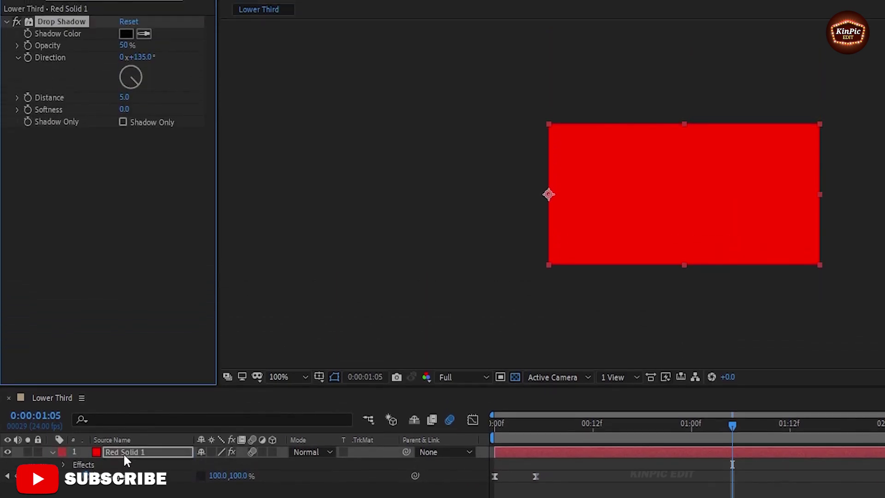
left_click_drag(123, 46, 229, 44)
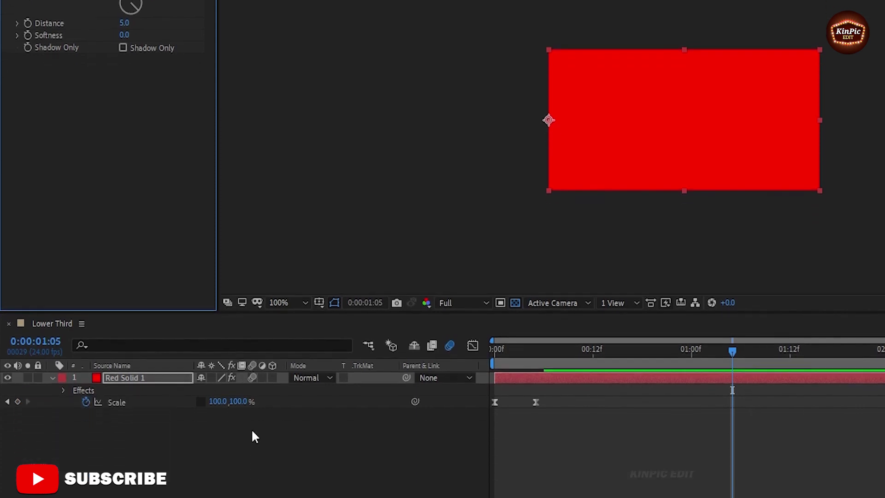
mouse_move(525, 347)
left_mouse_down()
mouse_move(518, 364)
mouse_move(553, 369)
left_mouse_up()
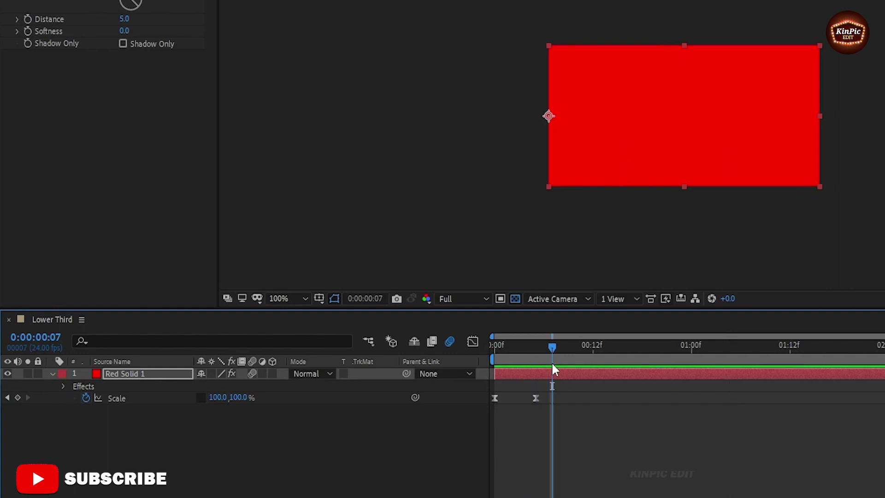
Step: Collapse the layer's properties and duplicate Red Solid 1
left_click(51, 374)
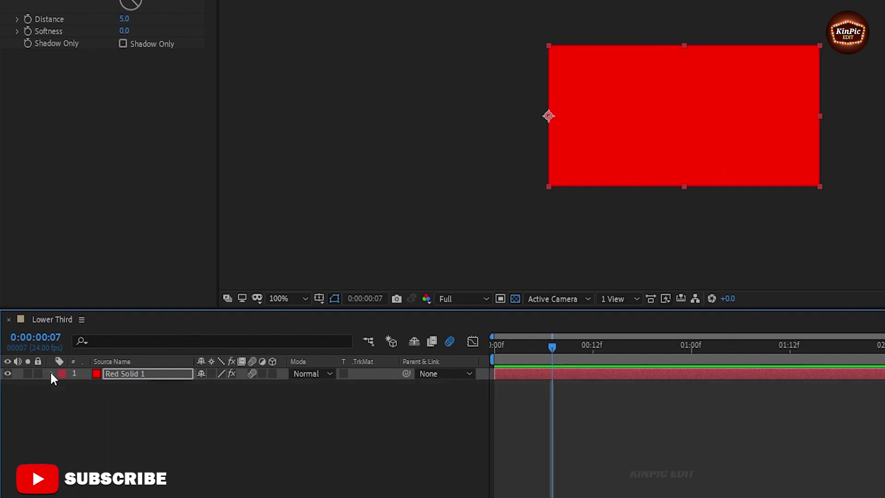
left_click(145, 377)
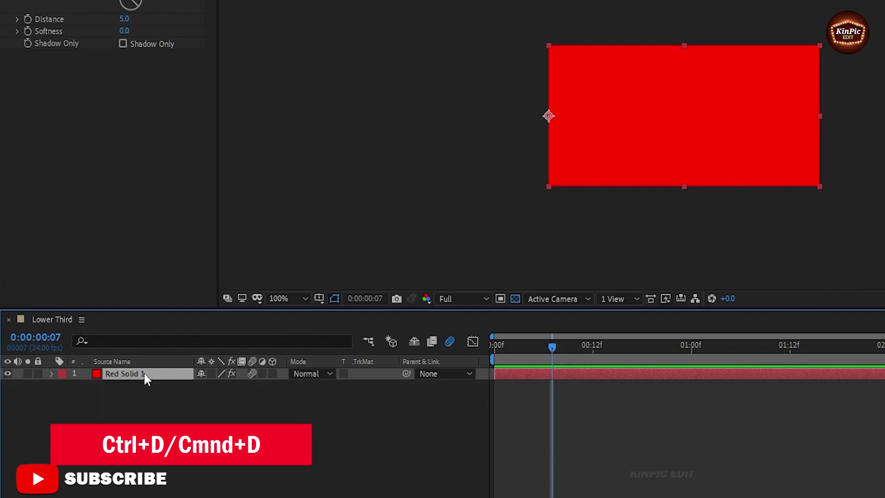
key("ctrl+d")
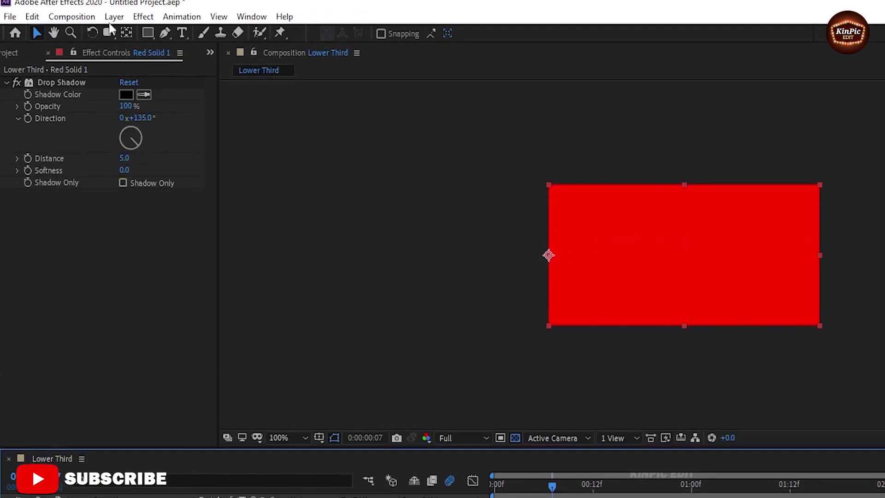
Step: Recolour the copy cyan 00FFEA at comp size and rename it Cyan Solid
left_click(113, 18)
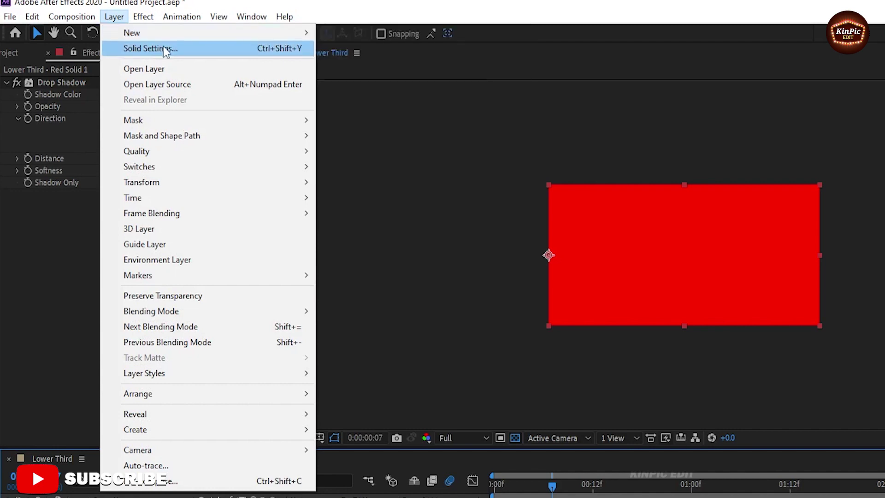
left_click(221, 50)
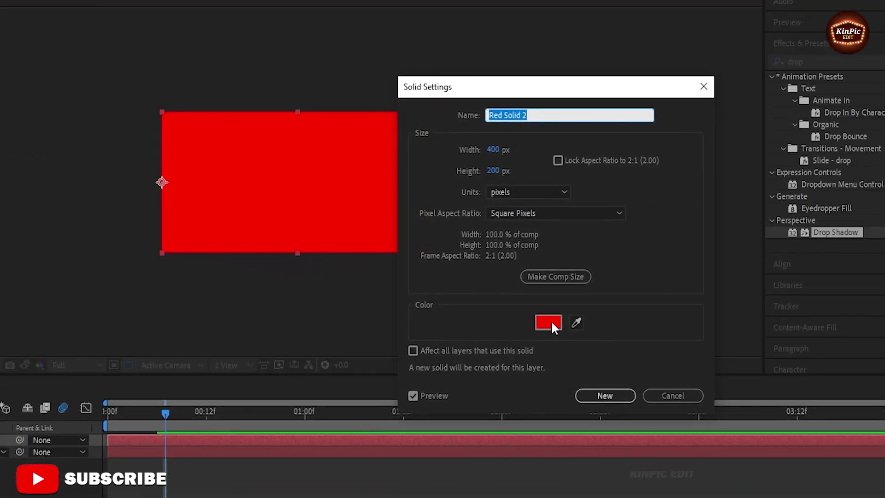
left_click(550, 323)
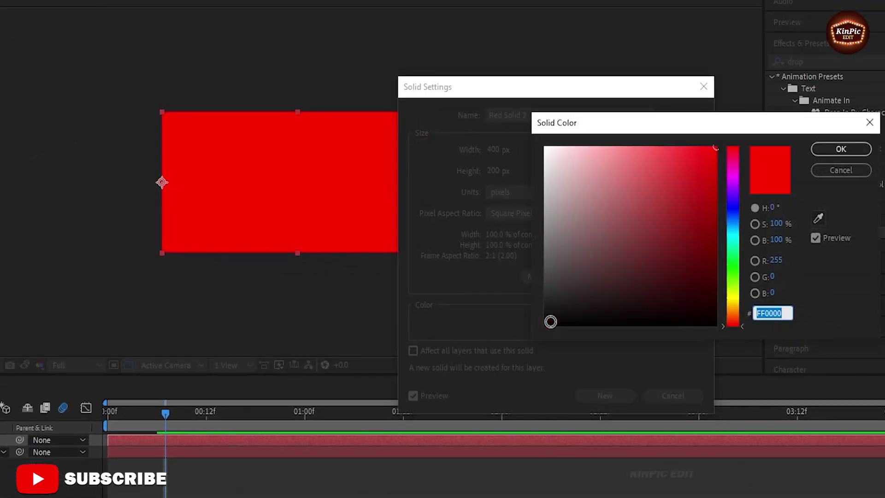
left_click(734, 239)
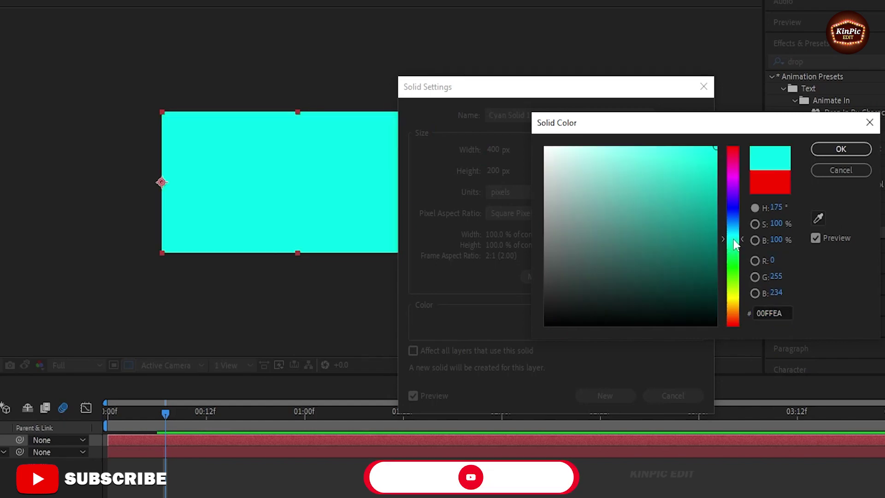
left_click(840, 149)
left_click_drag(618, 90, 437, 74)
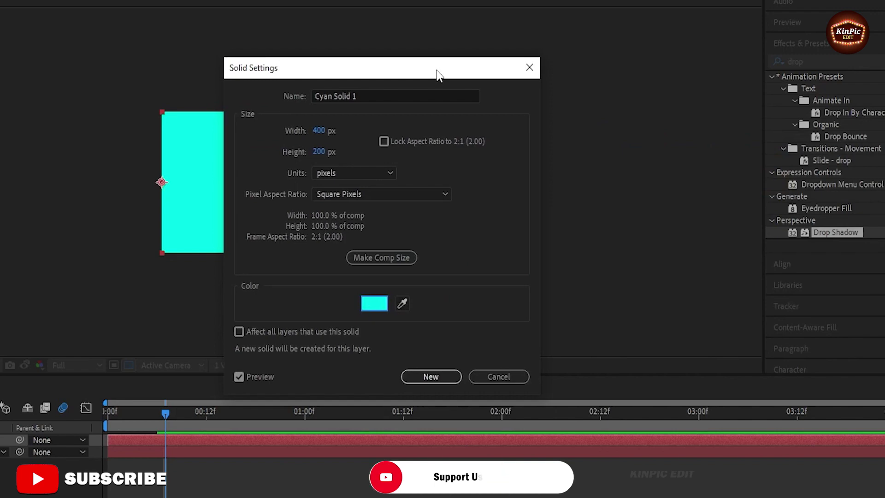
left_click(399, 256)
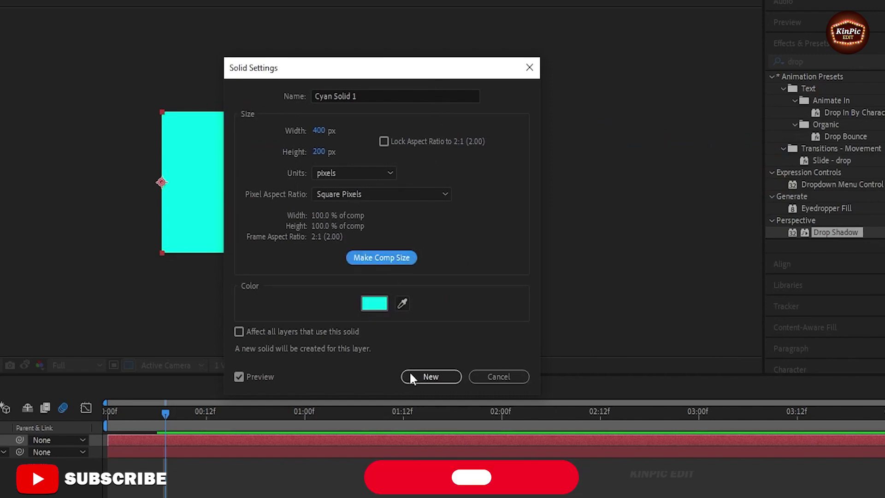
left_click(366, 95)
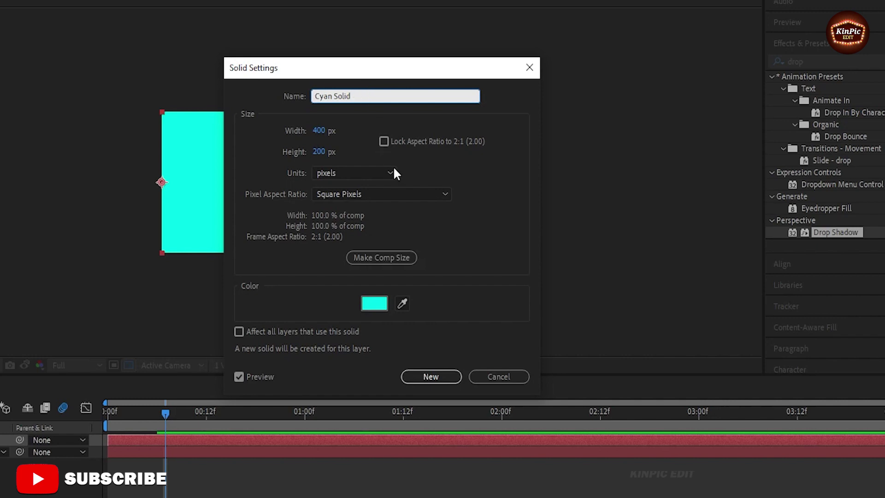
left_click(433, 376)
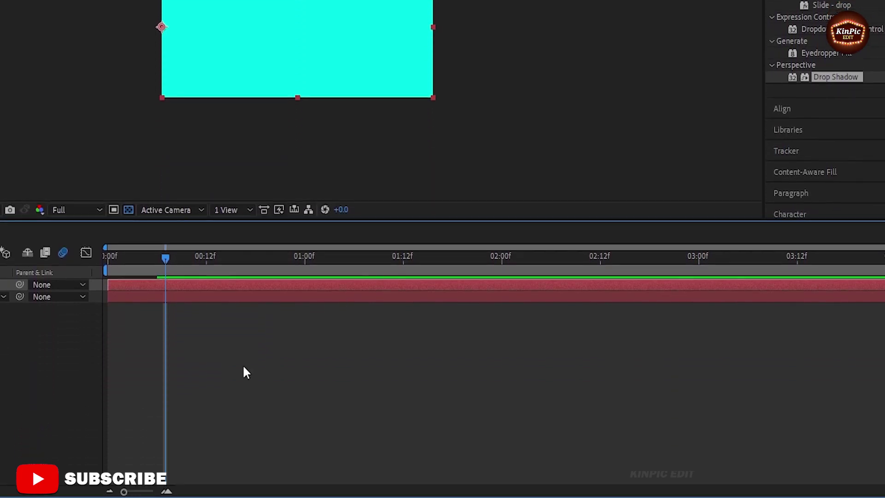
Step: Shift the Cyan Solid layer to start at frame 2, then duplicate it
left_click_drag(123, 491, 153, 491)
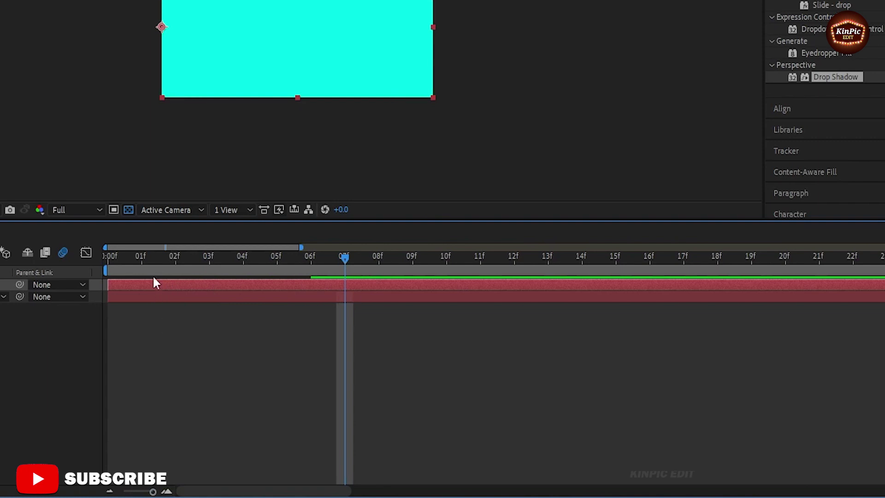
left_click_drag(140, 258, 107, 258)
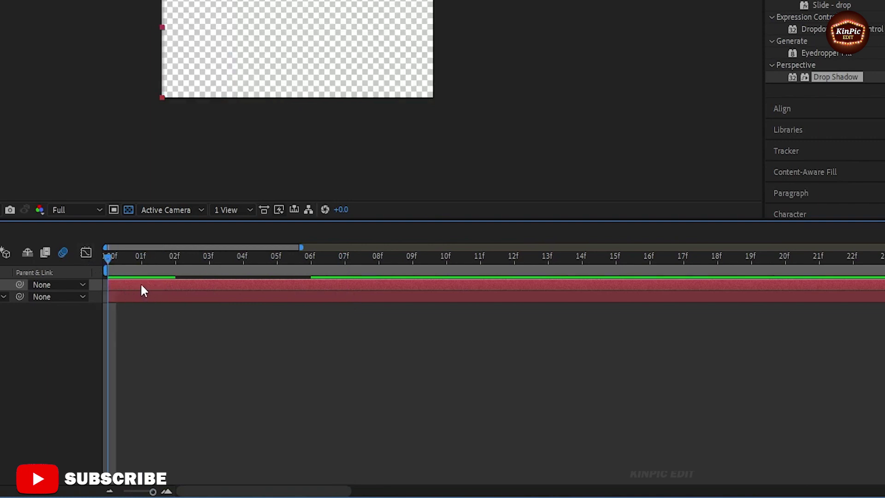
left_click_drag(142, 289, 194, 290)
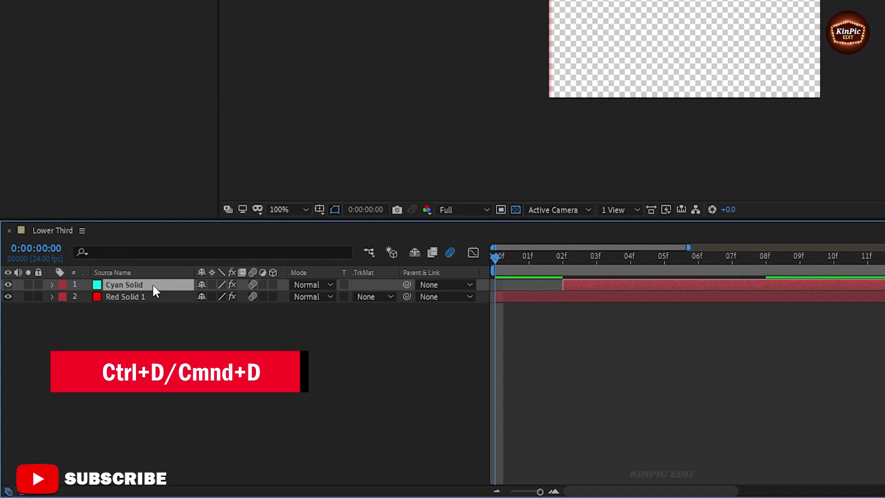
key("ctrl+d")
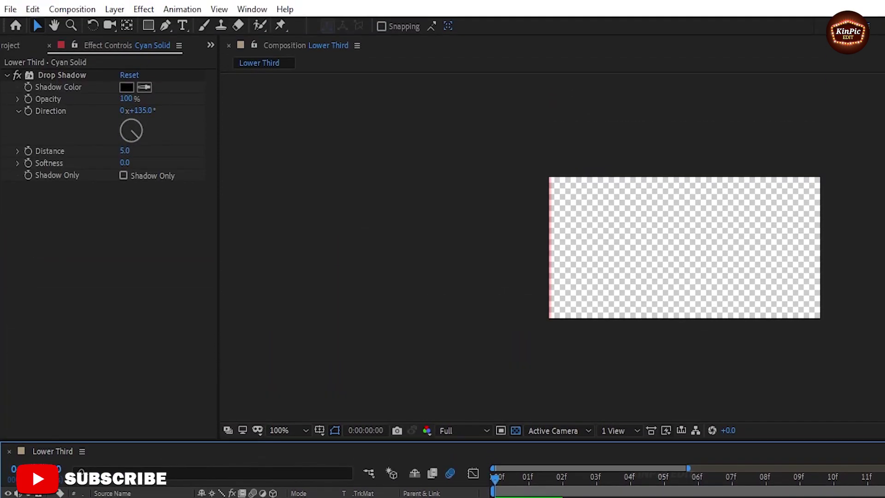
Step: Recolour the duplicate lime green 78FF00, rename it Lime Green Solid, and start it at frame 4
left_click(115, 9)
mouse_move(137, 25)
left_click(148, 40)
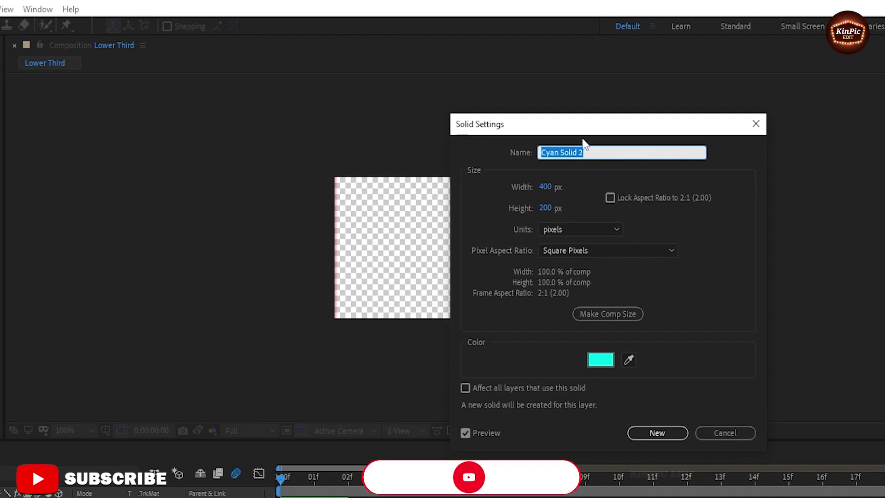
left_click(579, 368)
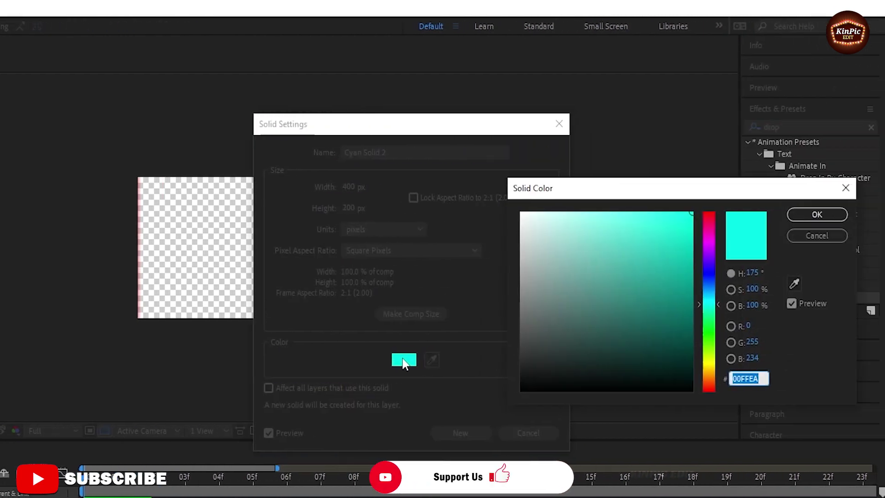
left_click(708, 245)
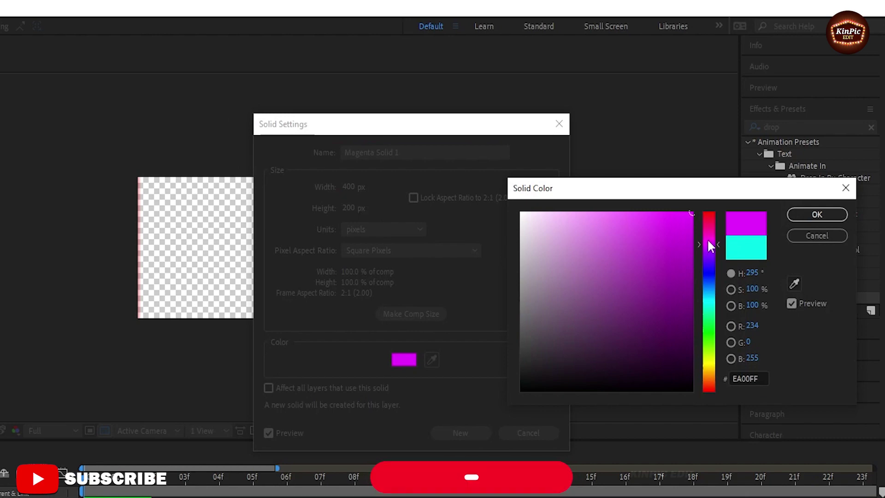
left_click(709, 351)
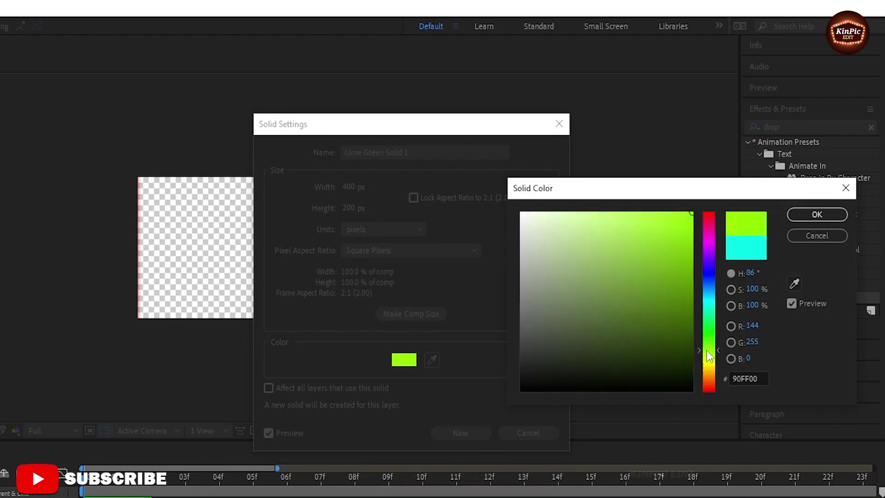
left_click_drag(709, 351, 712, 345)
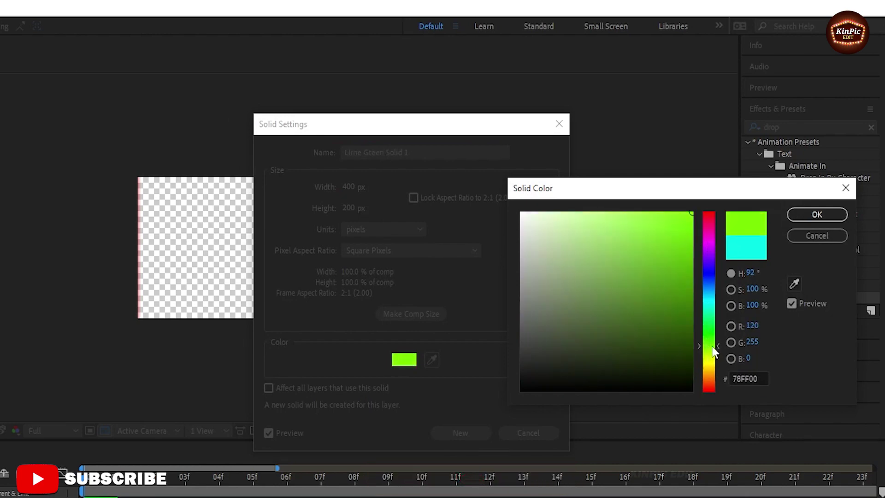
left_click(817, 214)
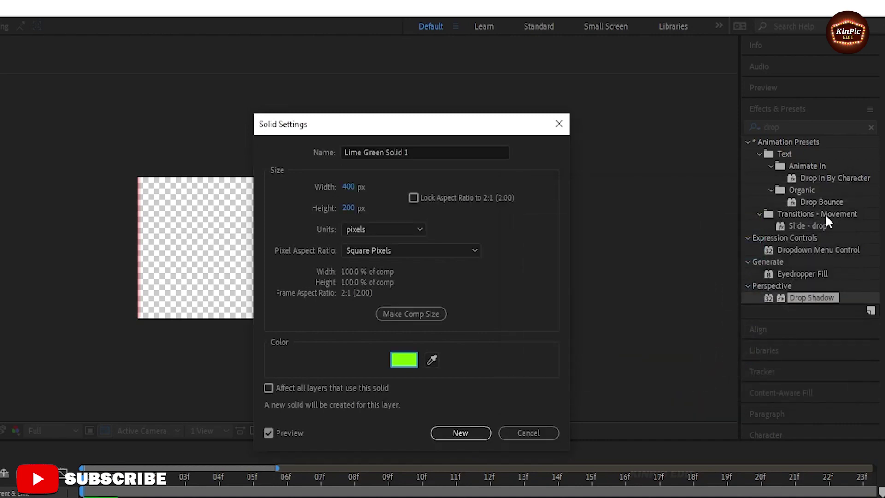
left_click(419, 151)
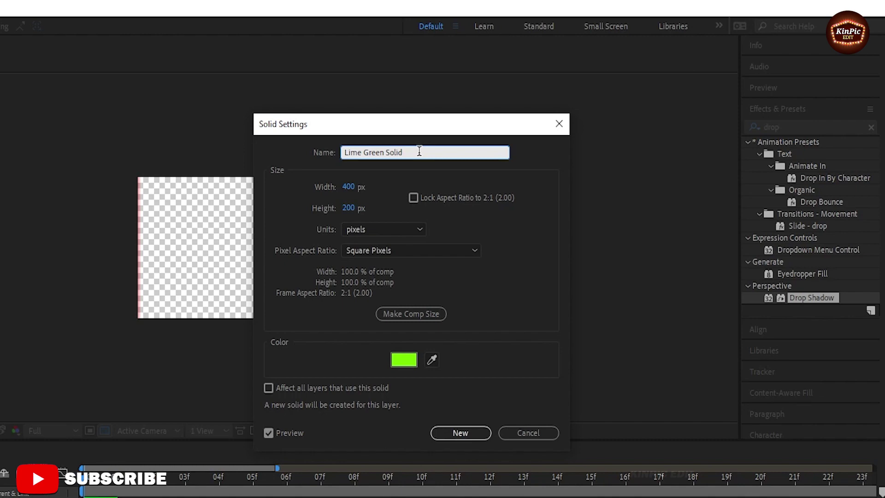
left_click(463, 432)
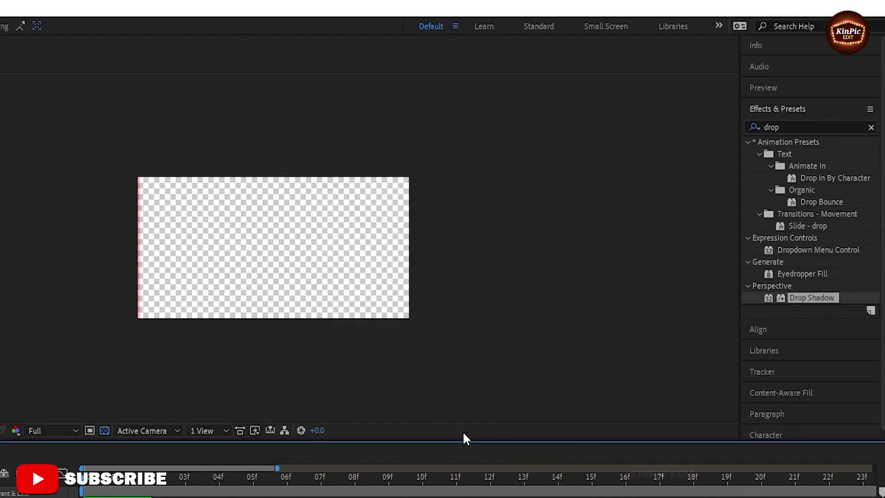
left_click_drag(580, 402, 615, 402)
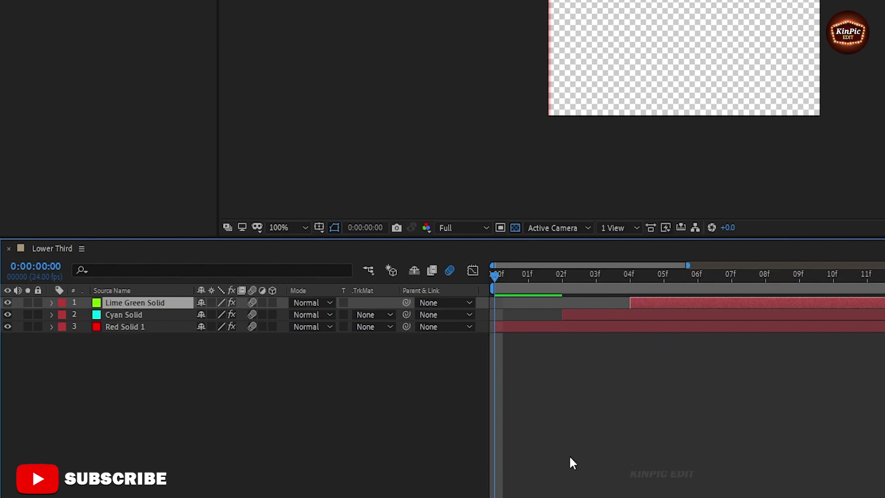
left_click_drag(543, 490, 486, 494)
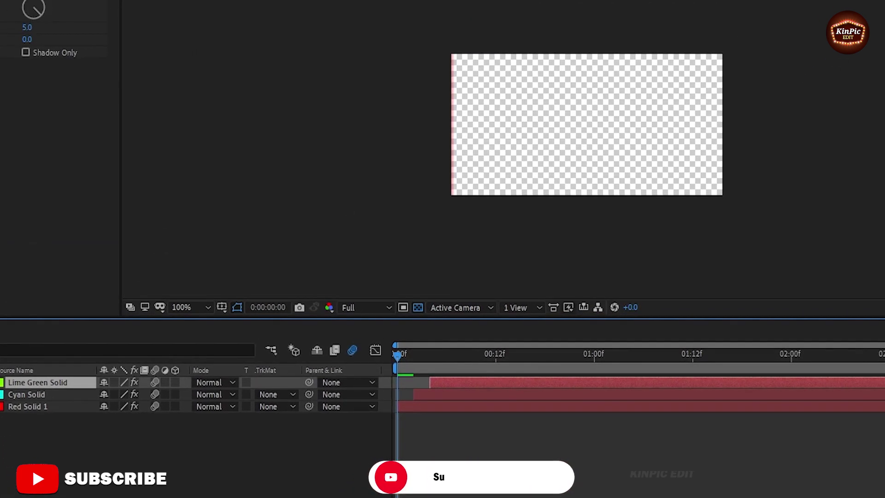
key("space")
key("space")
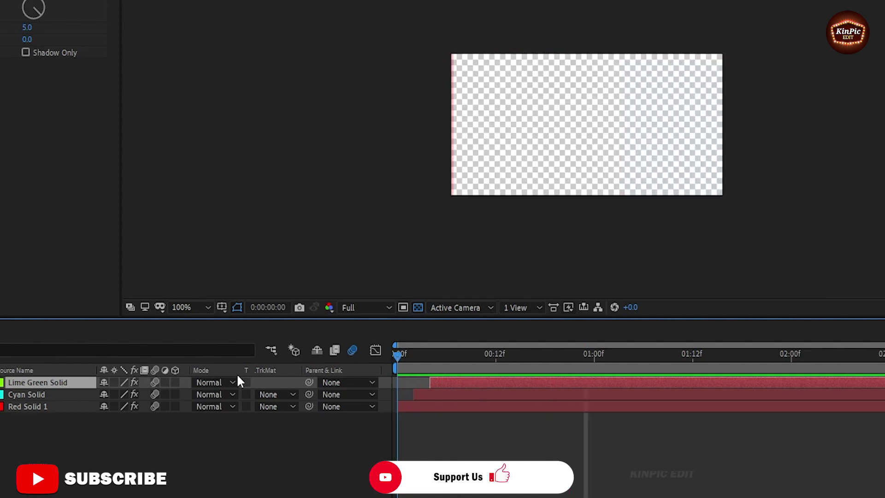
key("space")
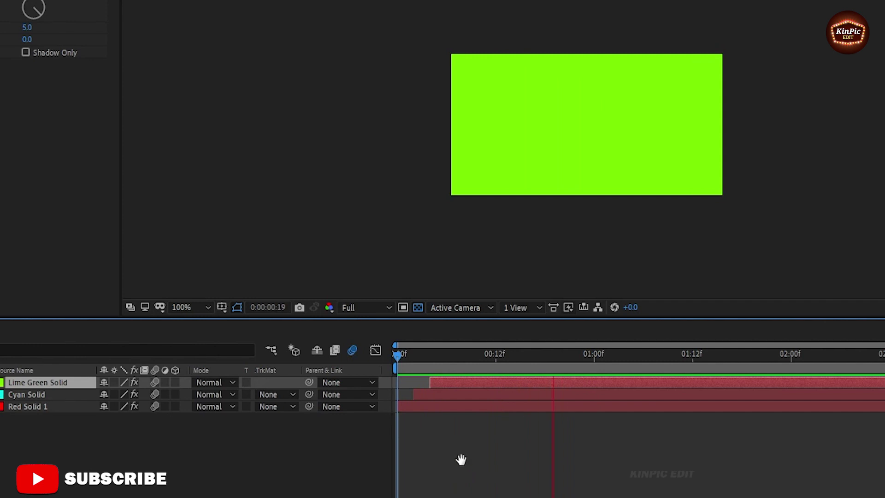
key("space")
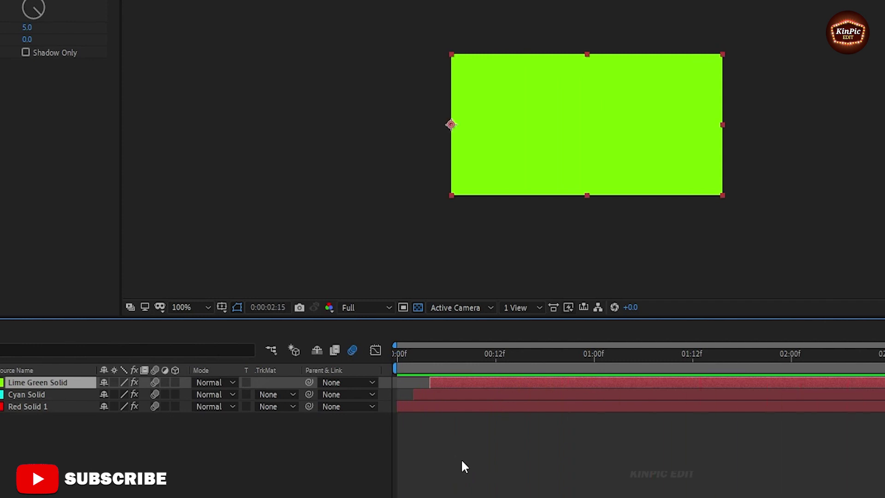
mouse_move(438, 357)
left_mouse_down()
mouse_move(387, 357)
mouse_move(489, 361)
left_mouse_up()
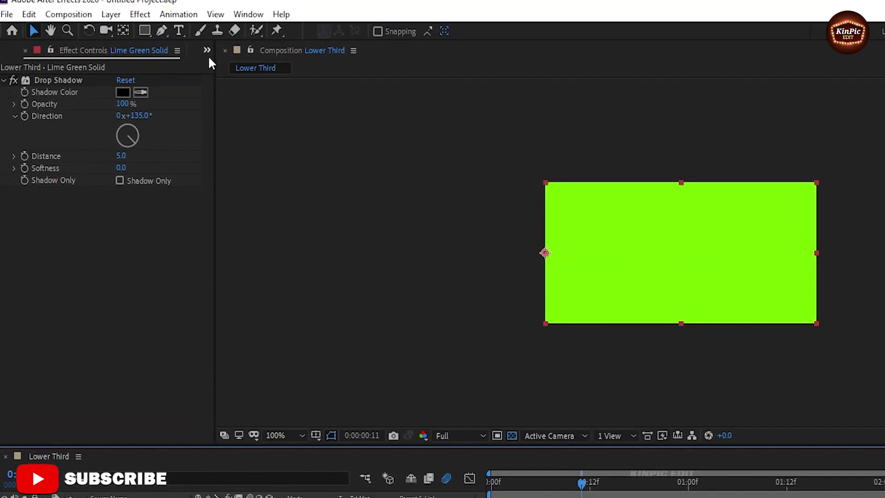
left_click(207, 50)
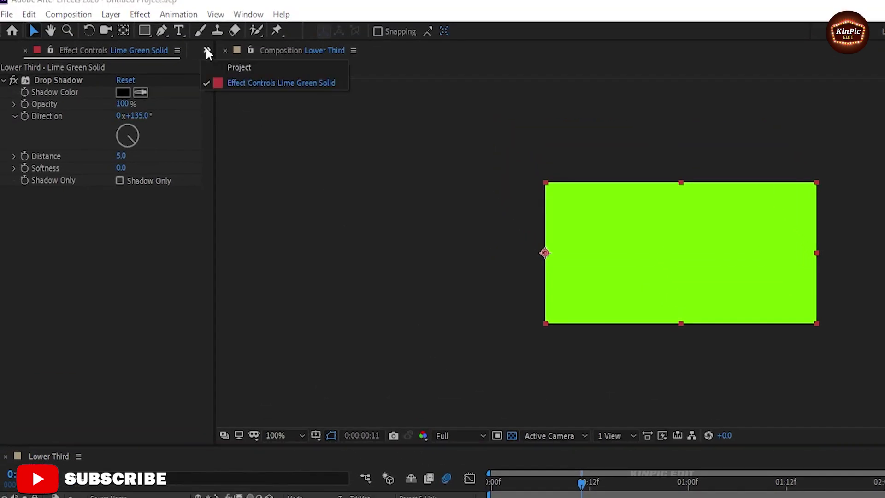
Step: From the Project panel, create a 400×200 composition named Text
left_click(249, 69)
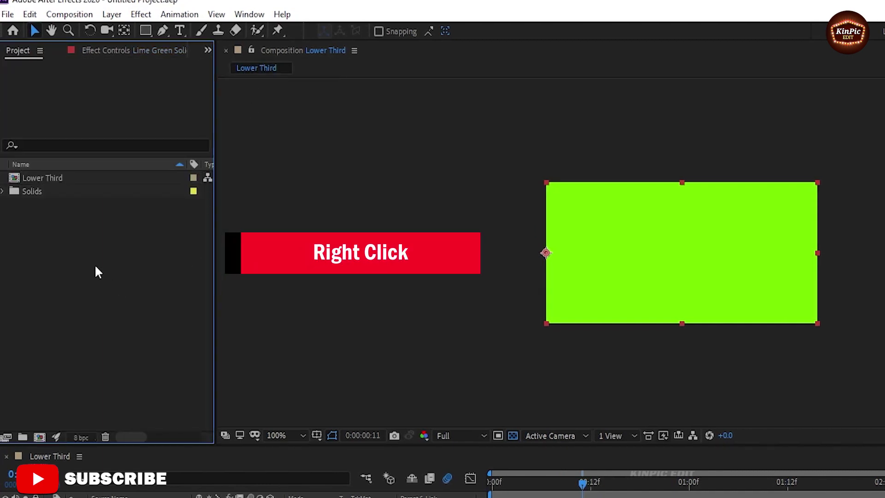
right_click(95, 266)
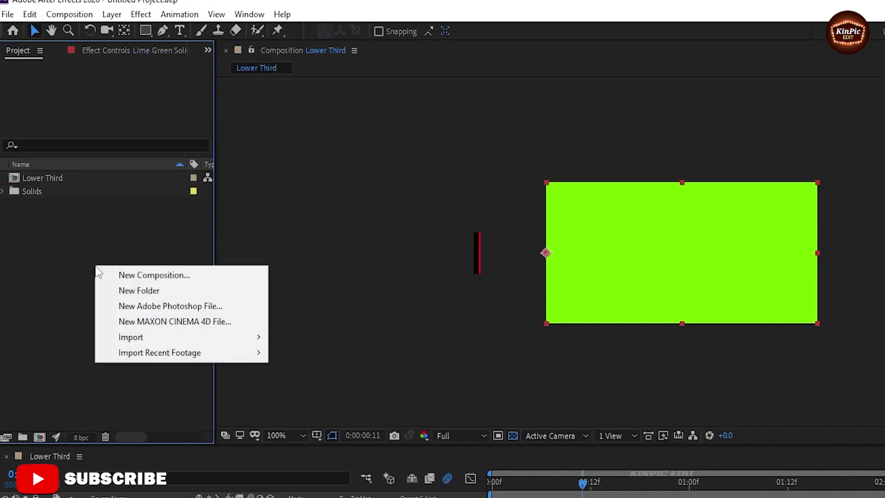
left_click(205, 275)
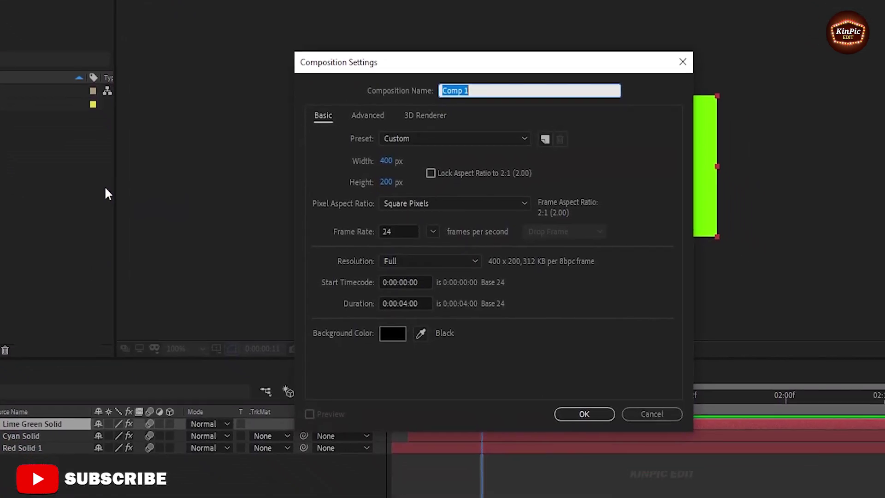
type("Text")
left_click(579, 412)
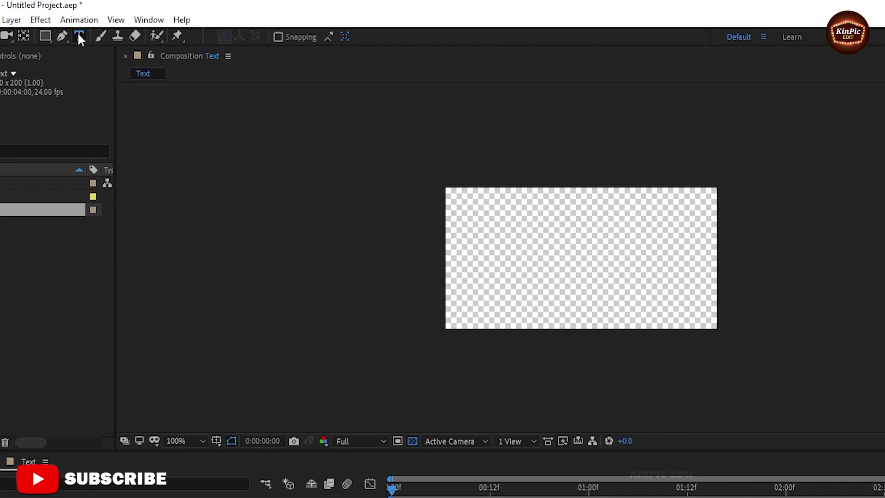
Step: Choose the Gill Sans Ultra Bold font and type 'AE Tutorial' as a new text layer
left_click(79, 26)
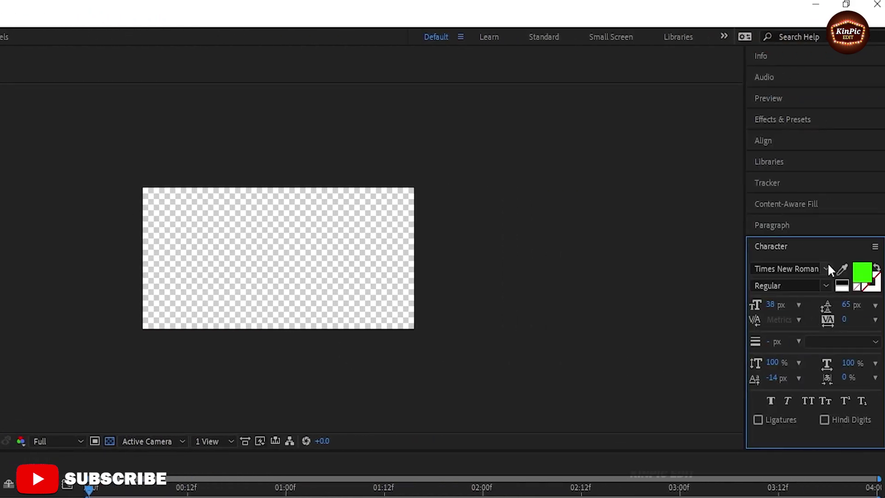
left_click(826, 268)
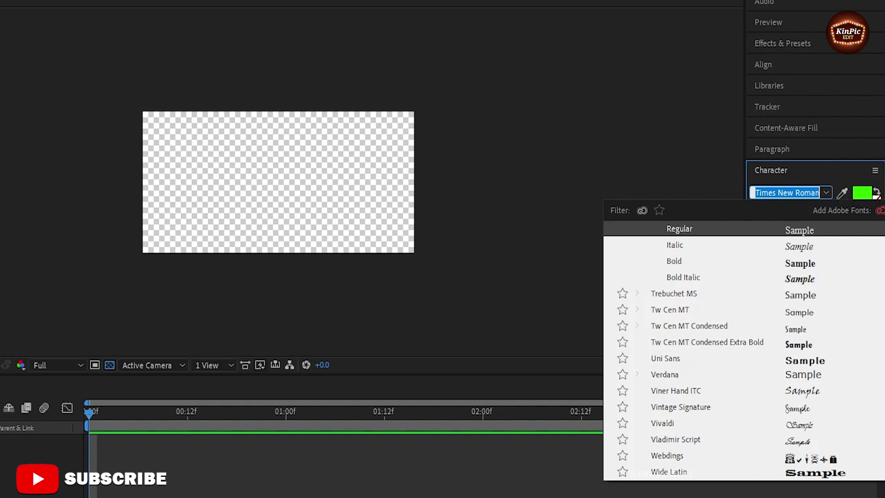
scroll(744, 350, "up", 10)
scroll(744, 350, "up", 10)
scroll(744, 350, "up", 3)
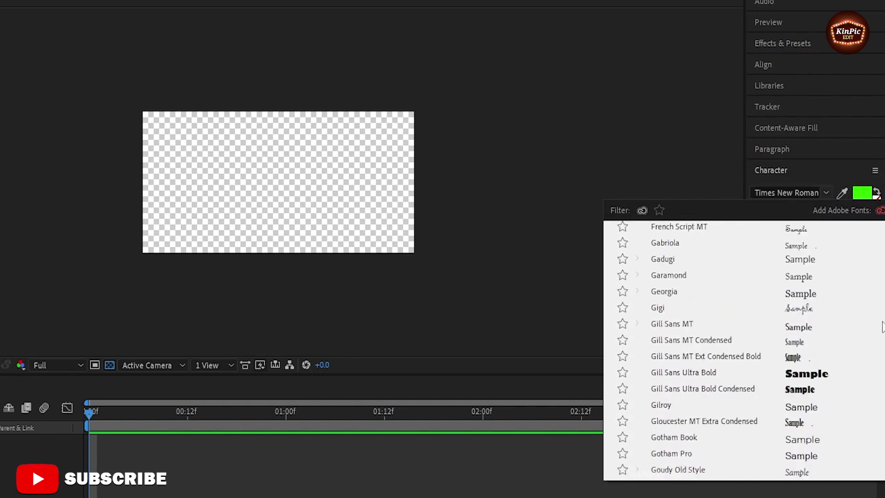
left_click(805, 377)
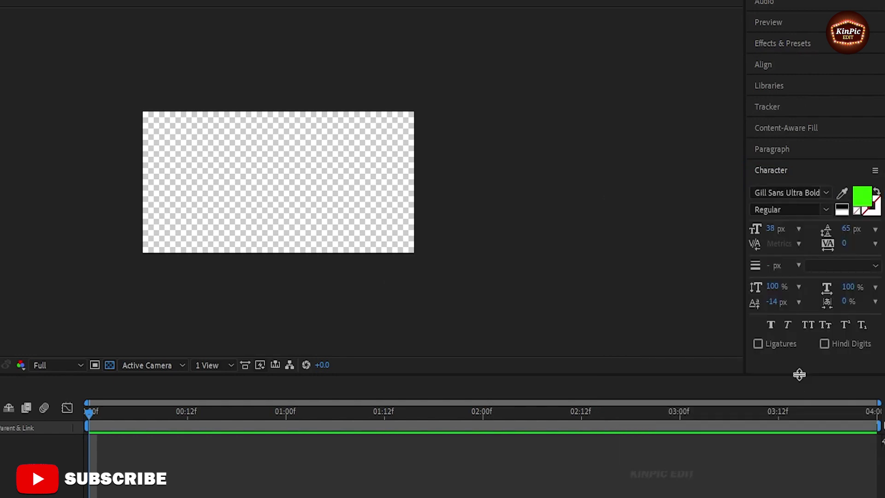
left_click(201, 191)
type("AE")
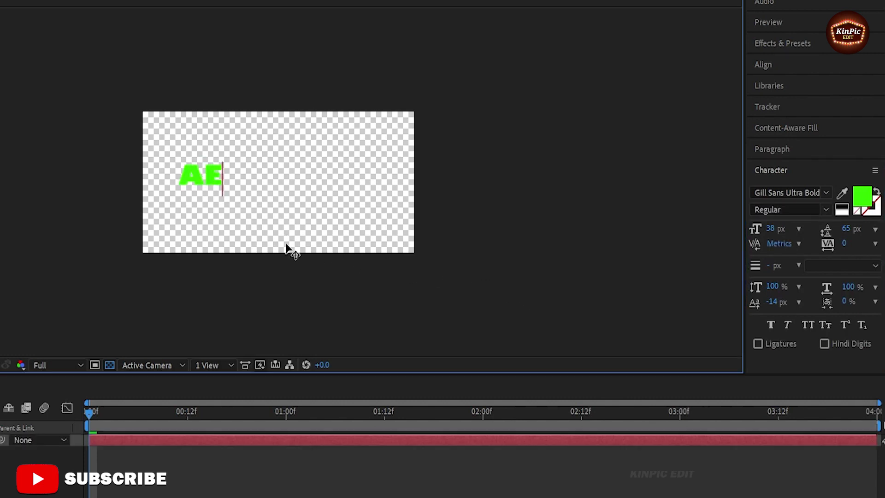
type(" Tutorial")
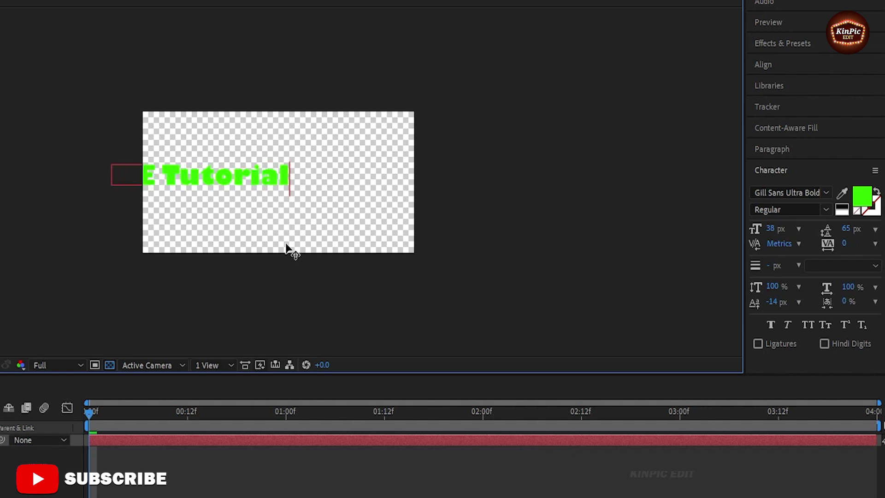
Step: Centre the AE Tutorial text horizontally and vertically in the Text comp
left_click(133, 441)
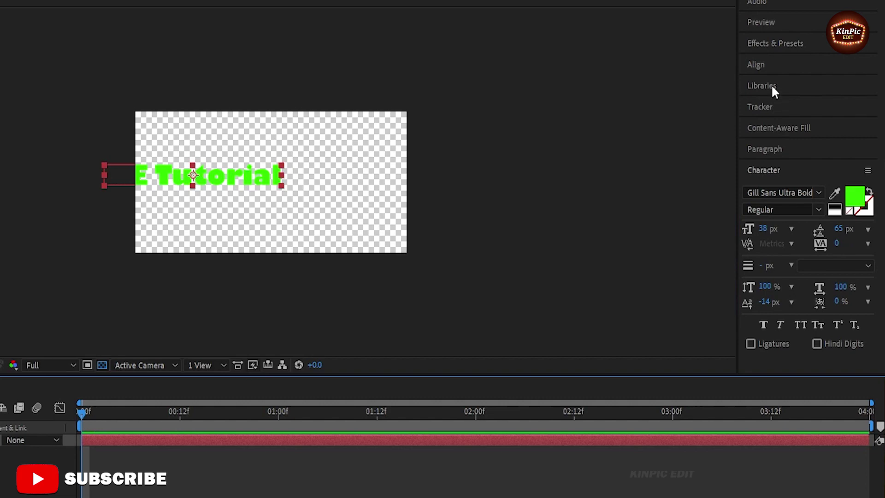
left_click(772, 65)
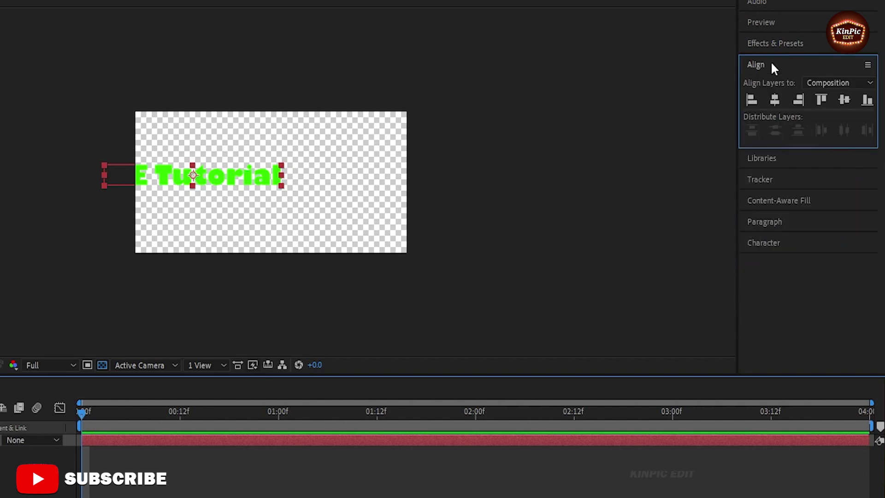
left_click(775, 101)
left_click(843, 101)
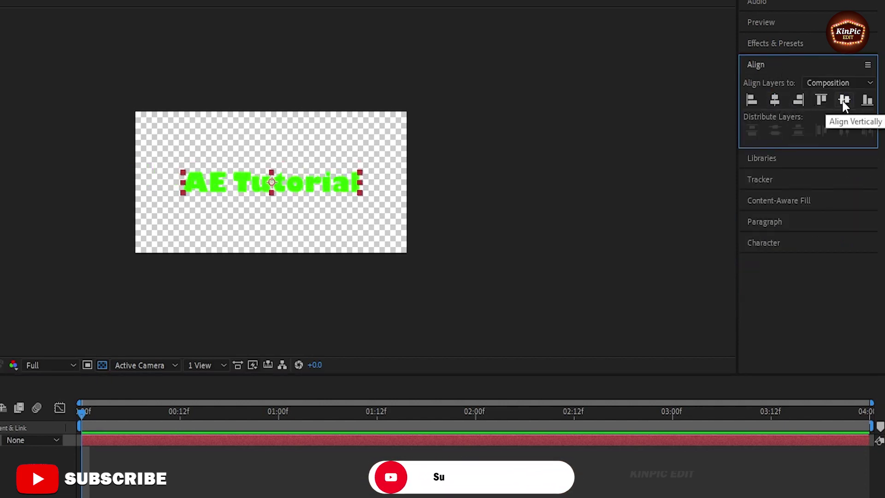
Step: Set the font size to 50 px and re-centre the enlarged text vertically
left_click(768, 244)
left_click(764, 229)
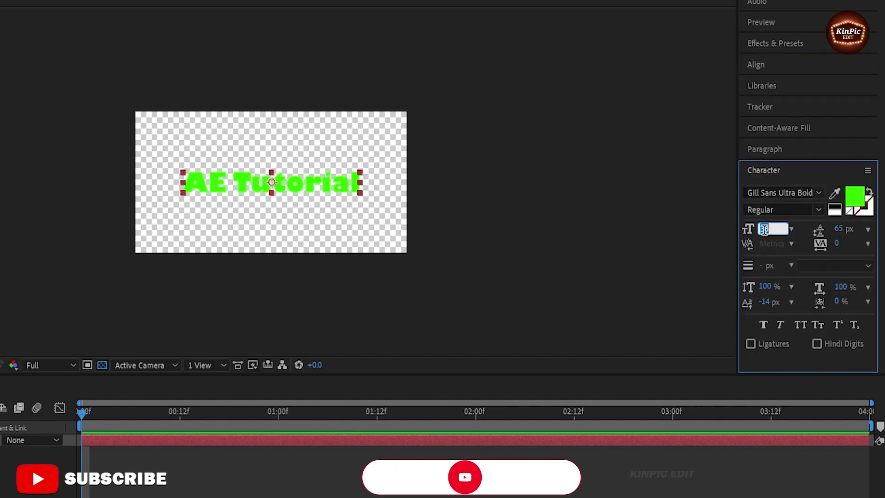
type("50")
key("Return")
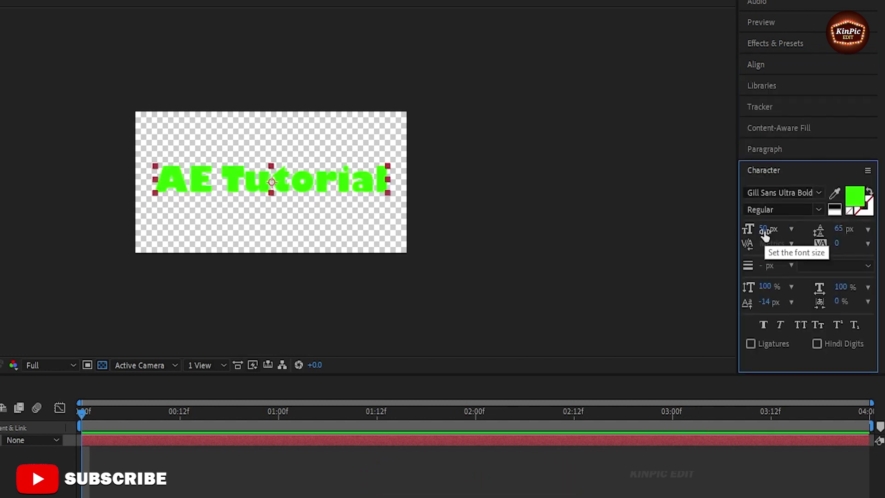
left_click(767, 67)
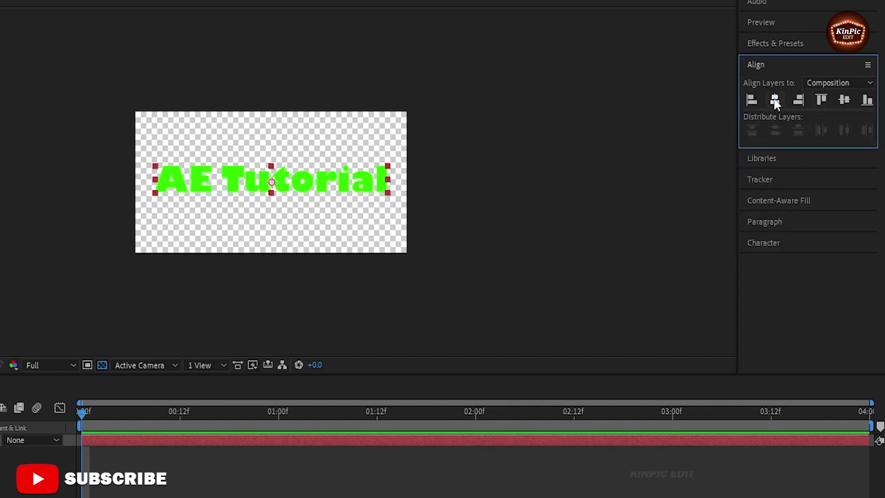
left_click(842, 100)
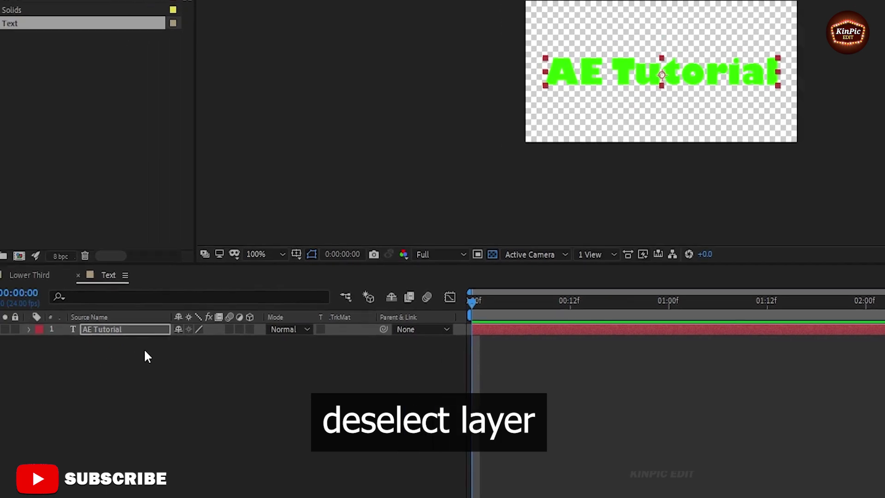
left_click(133, 355)
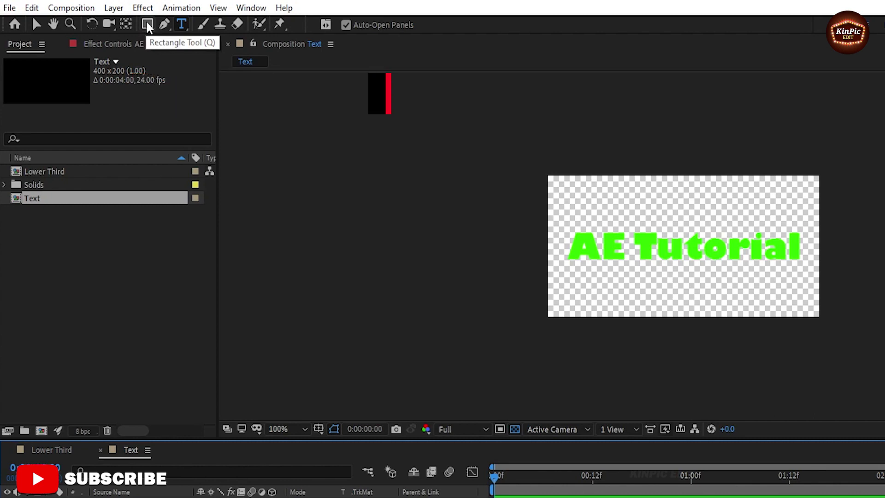
Step: Add a full-comp rectangle and make it the text layer's Alpha Inverted matte
double_click(147, 23)
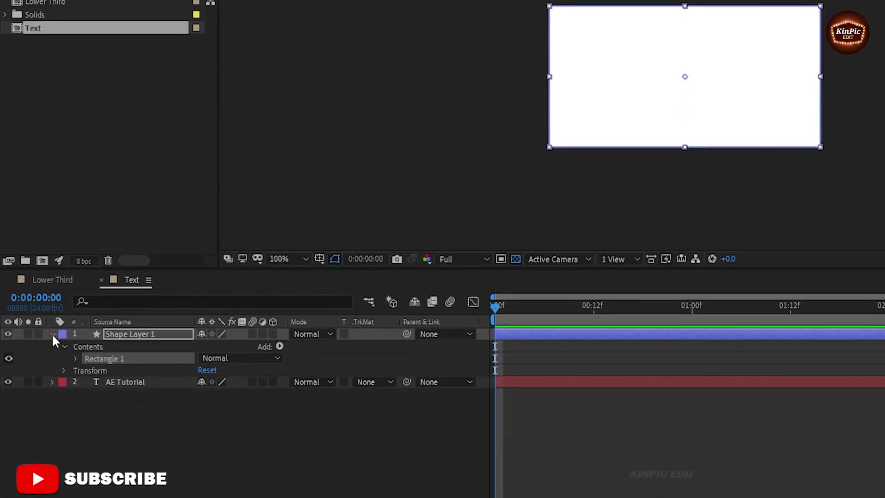
left_click(52, 334)
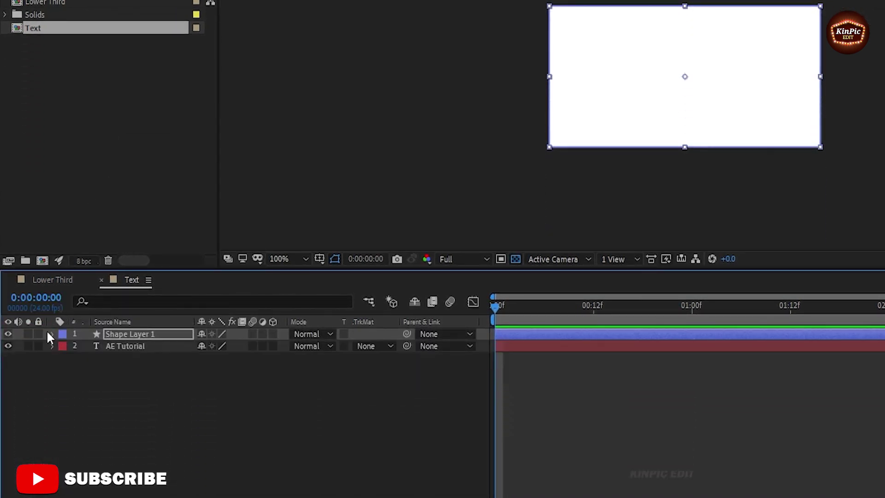
left_click(368, 347)
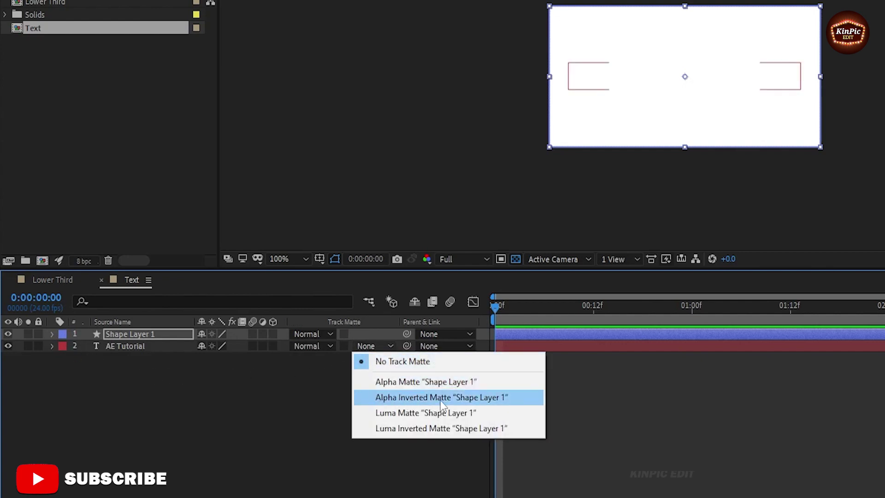
left_click(369, 397)
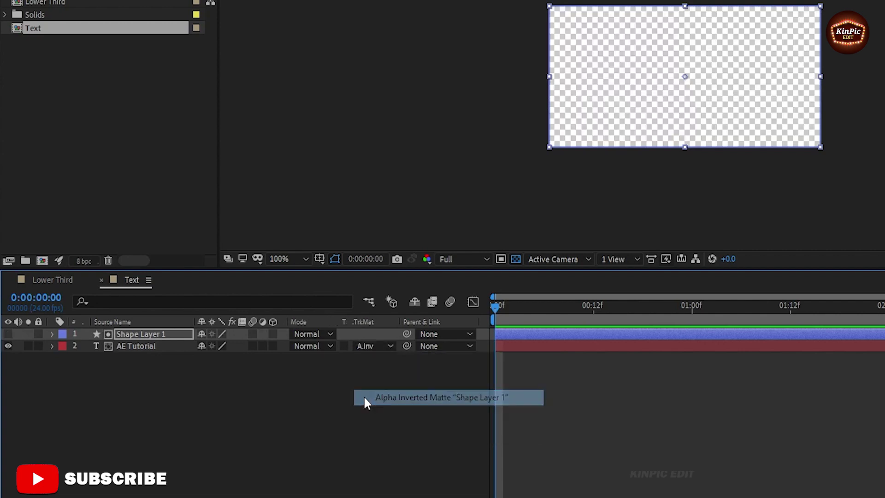
Step: Move the rectangle down below the text to Position 200, 222
left_click(152, 333)
key("p")
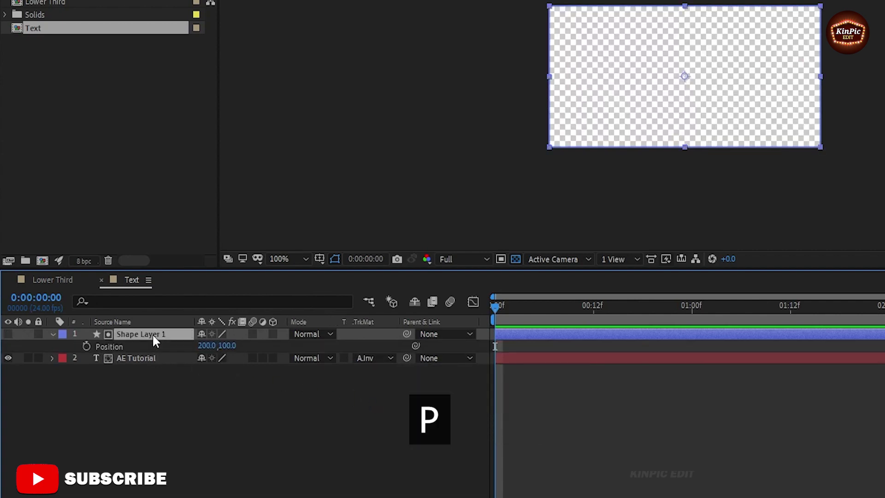
left_click_drag(227, 345, 323, 332)
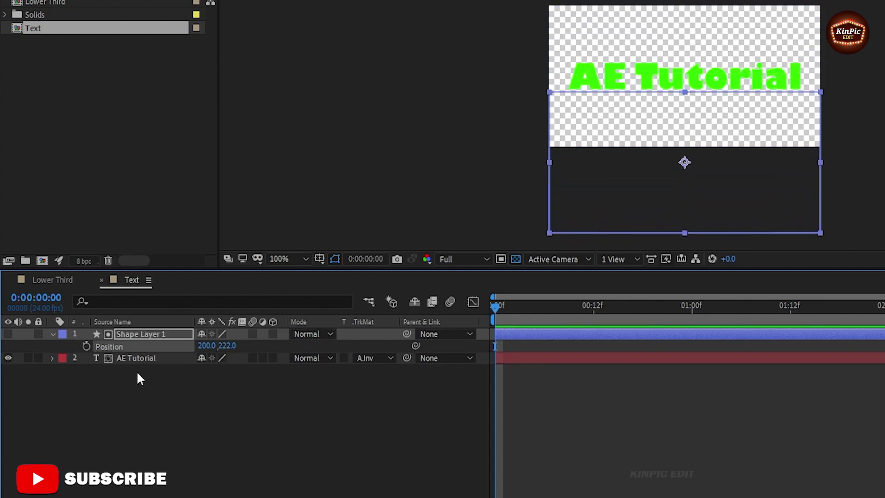
left_click(126, 359)
key("p")
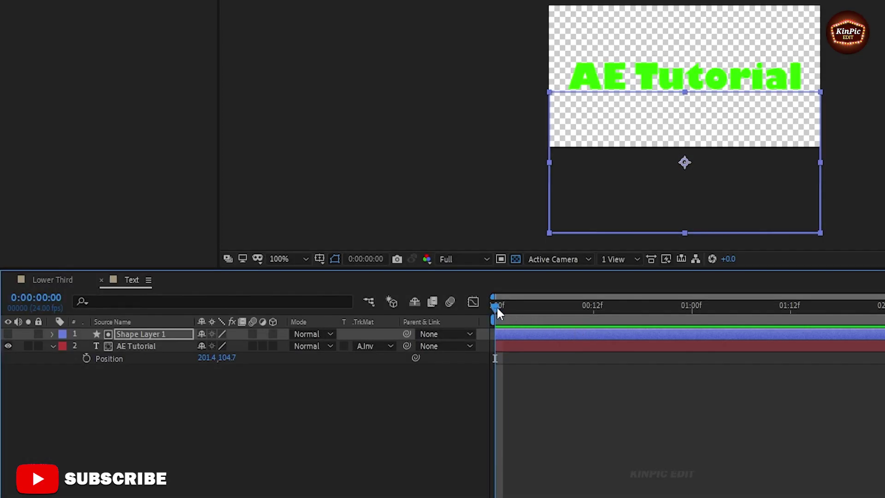
Step: Keyframe the text's Position at frame 8 and push it down to Y 149.7 at frame 0
left_click_drag(496, 308, 560, 318)
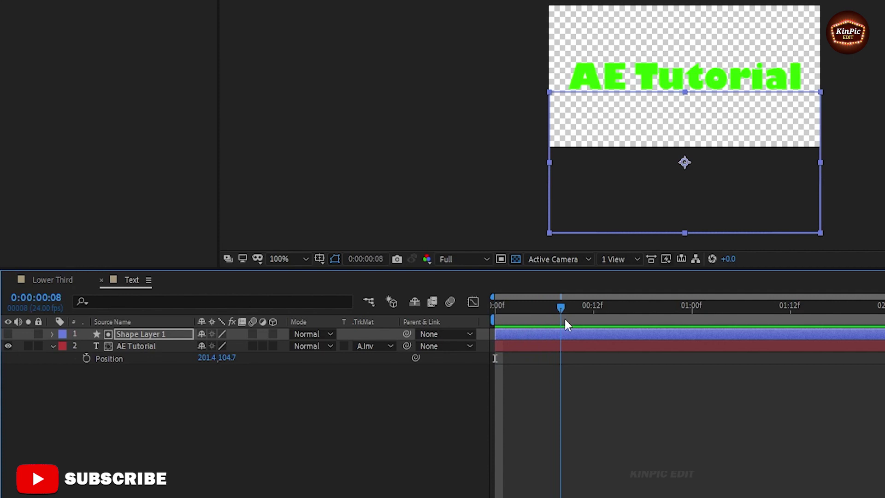
left_click(87, 359)
left_click_drag(559, 307, 474, 307)
left_click_drag(229, 357, 259, 353)
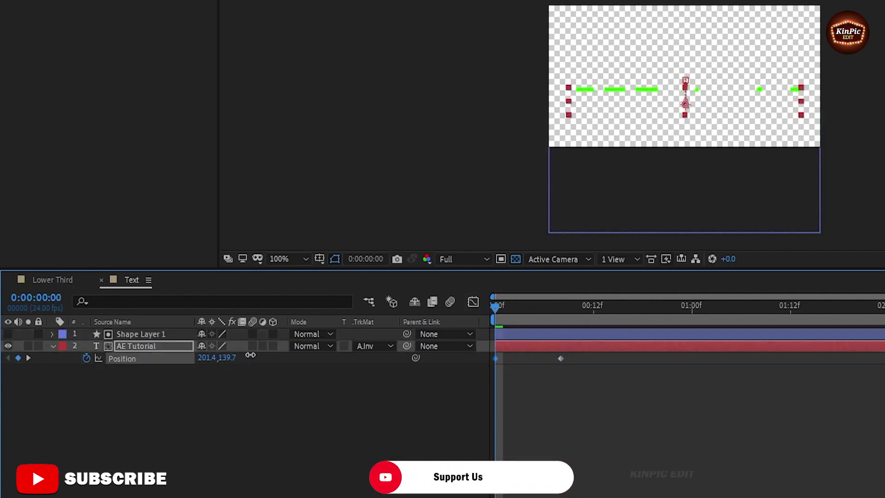
left_click_drag(495, 307, 567, 312)
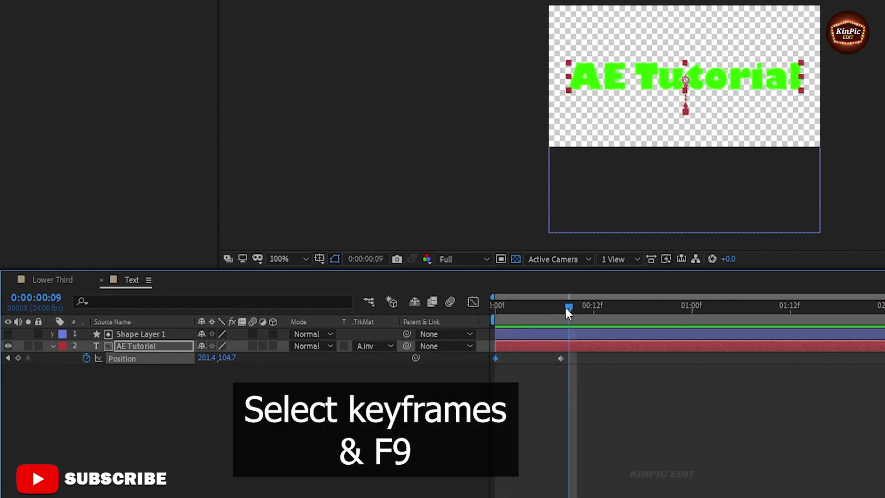
Step: Easy-ease both Position keyframes with F9 and refine the speed curve in the Graph Editor
left_click_drag(573, 355, 488, 362)
key("F9")
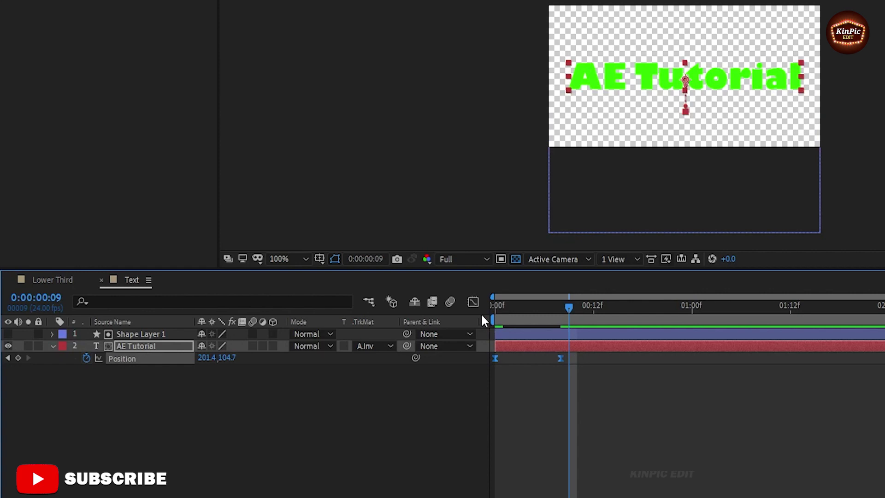
left_click(473, 302)
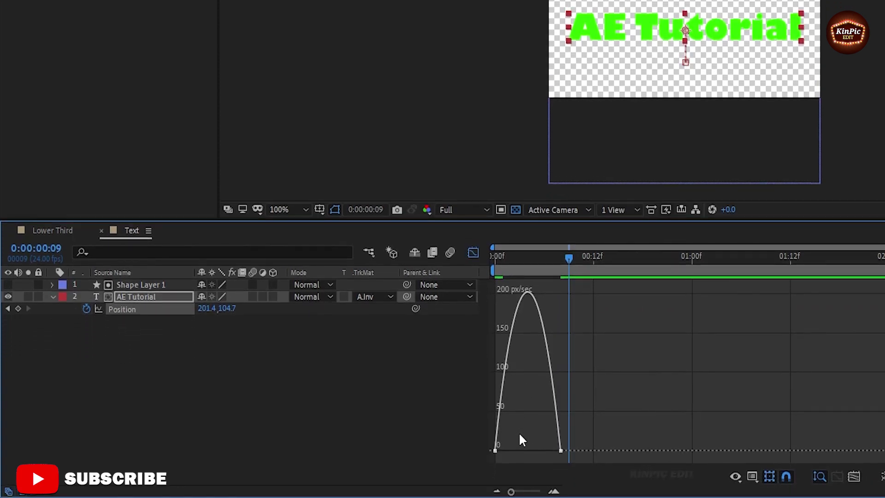
mouse_move(521, 439)
left_mouse_down()
mouse_move(488, 468)
mouse_move(541, 449)
left_mouse_up()
left_click_drag(471, 337, 401, 346)
key("space")
key("space")
key("space")
key("space")
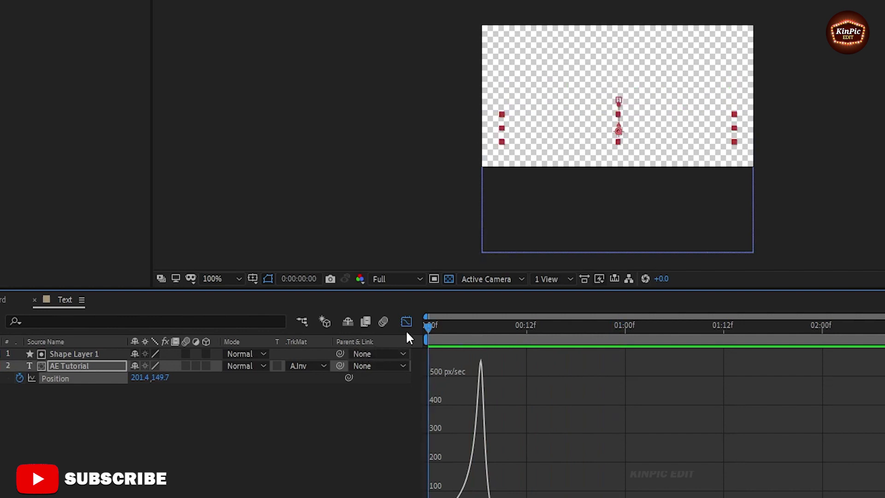
left_click(405, 323)
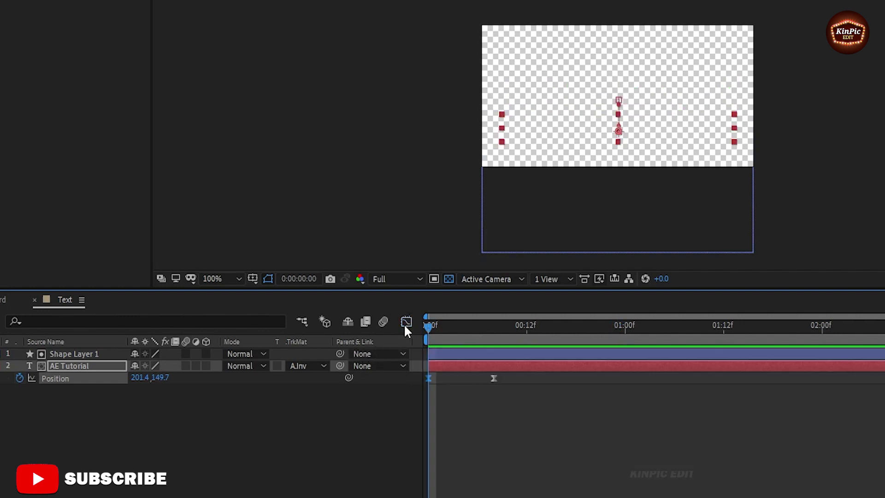
left_click(97, 367)
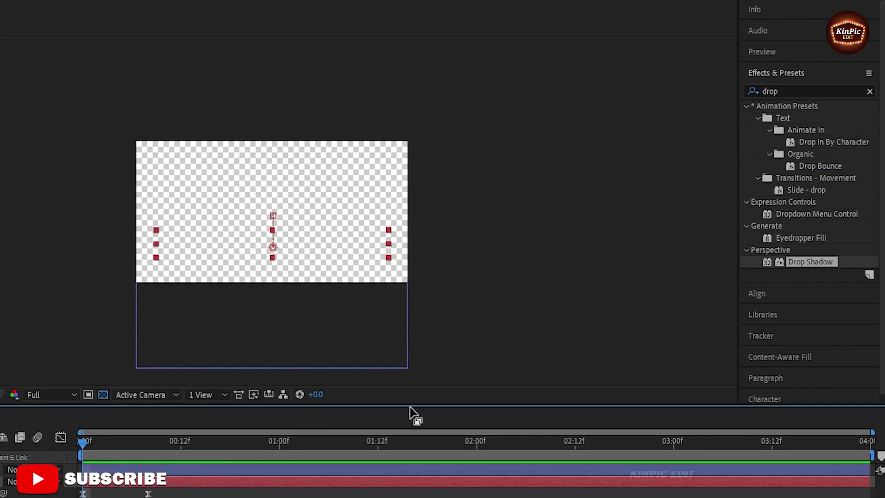
Step: Apply Drop Shadow from the 'drop' effect search to the AE Tutorial layer
left_click(789, 90)
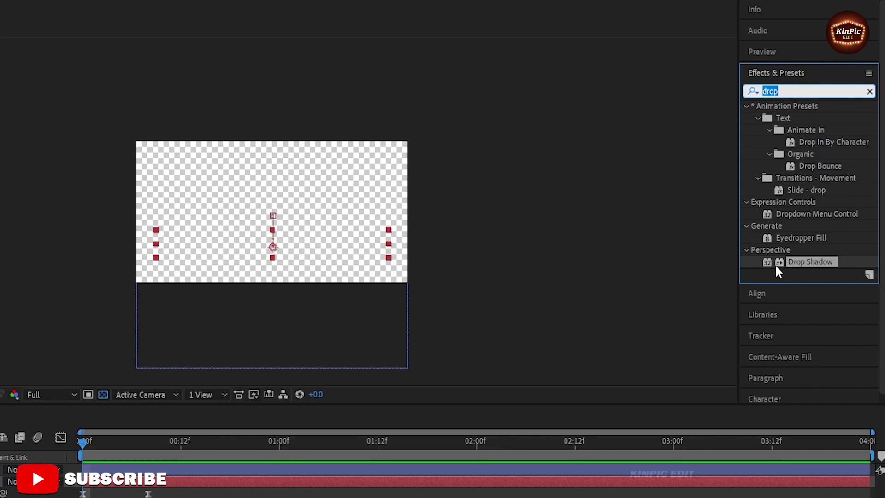
mouse_move(767, 261)
left_mouse_down()
mouse_move(144, 320)
mouse_move(135, 299)
left_mouse_up()
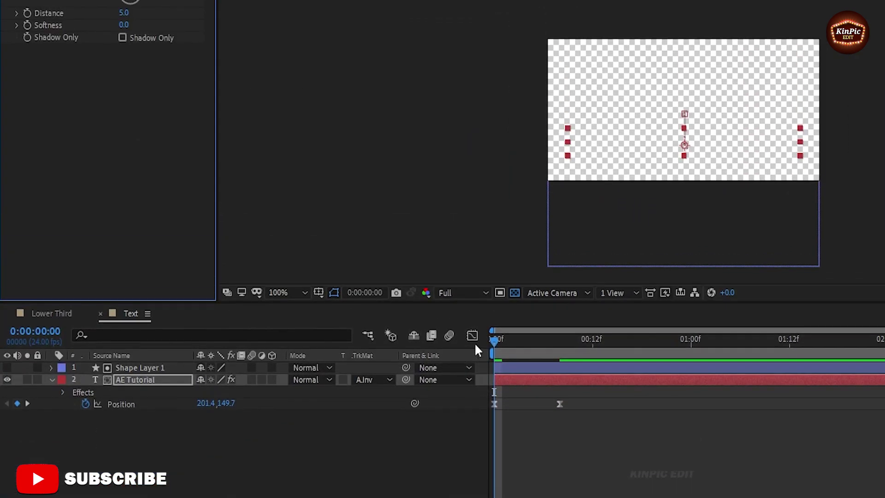
left_click_drag(493, 341, 568, 340)
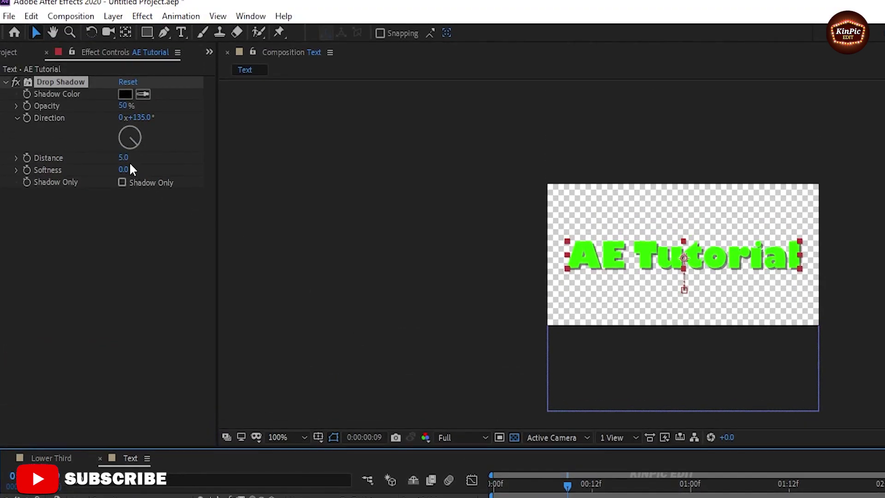
Step: Reduce the Drop Shadow's Distance to 2.0, keeping 50% opacity and 135° direction
left_click(123, 158)
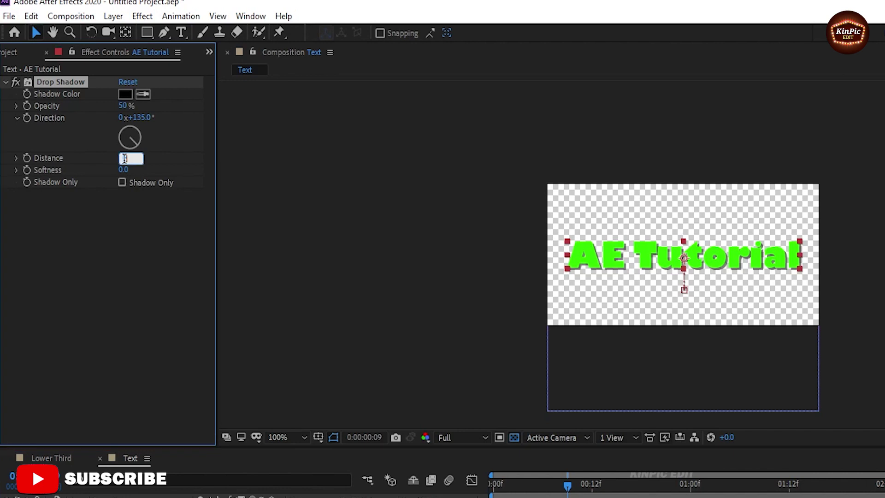
type("2")
left_click(151, 247)
left_click(50, 353)
left_click(130, 391)
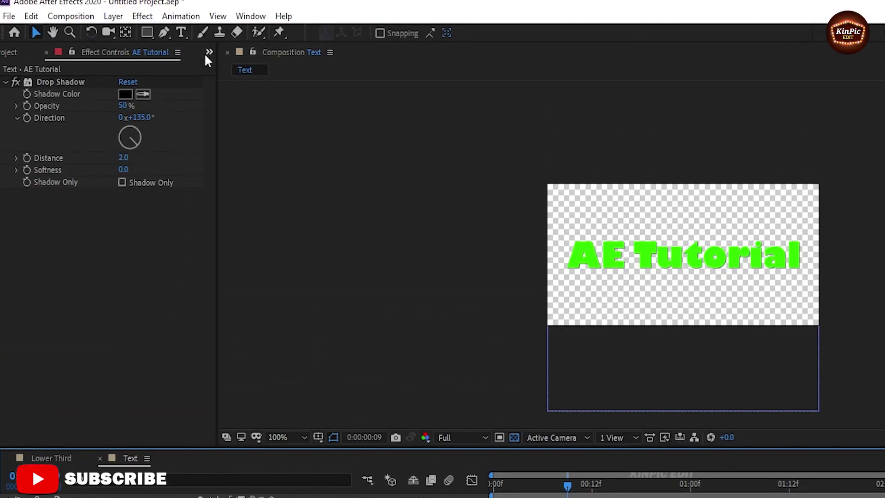
left_click(207, 52)
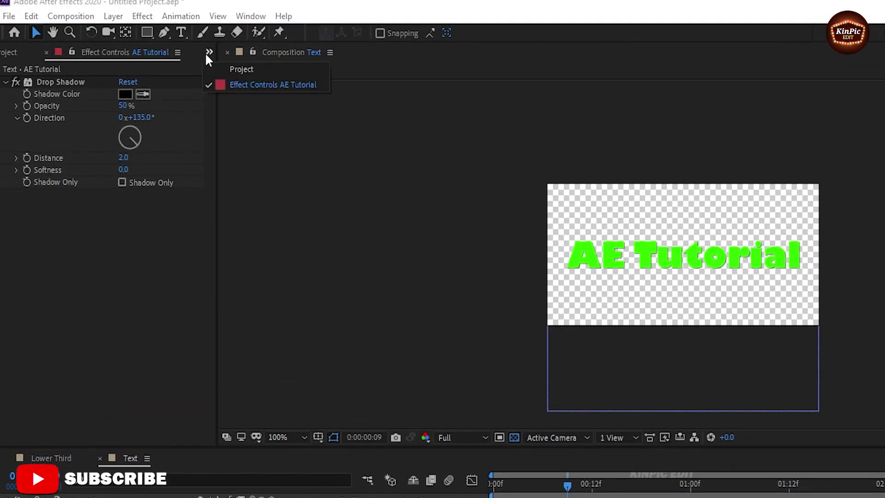
Step: From the Project panel, create composition 'Main' at width 1920 and height 1080
left_click(266, 73)
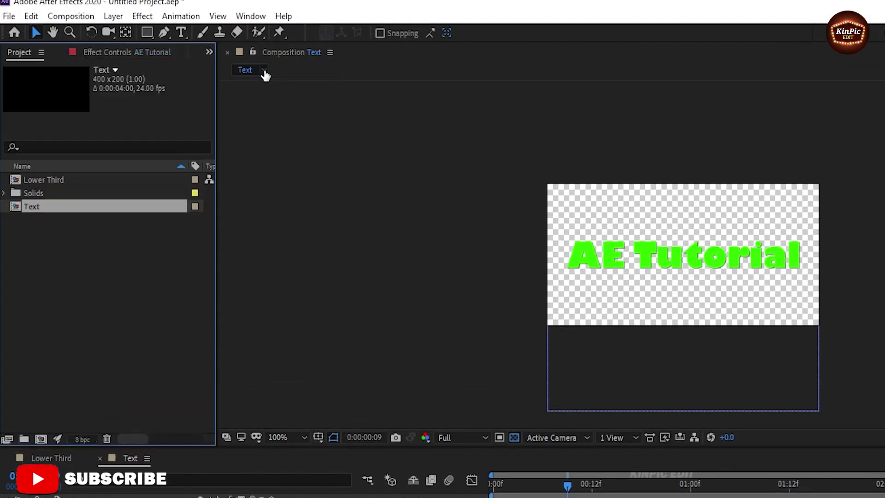
left_click(75, 288)
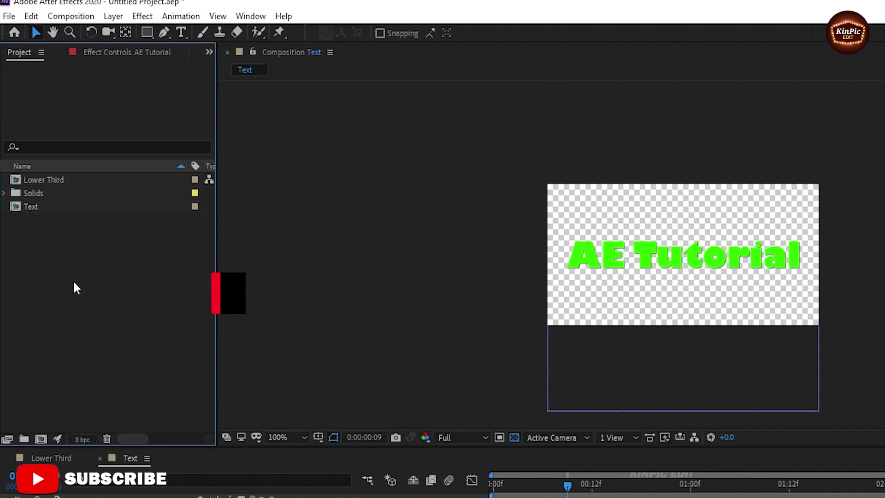
right_click(75, 287)
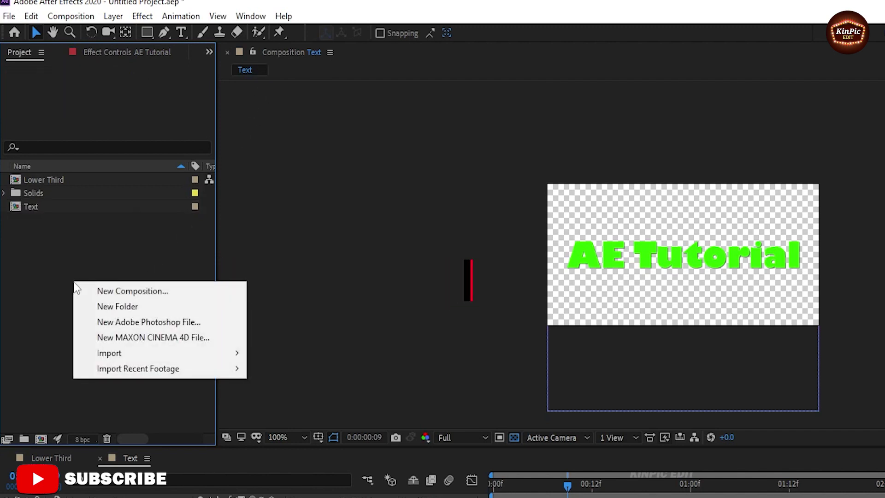
left_click(178, 291)
type("Main")
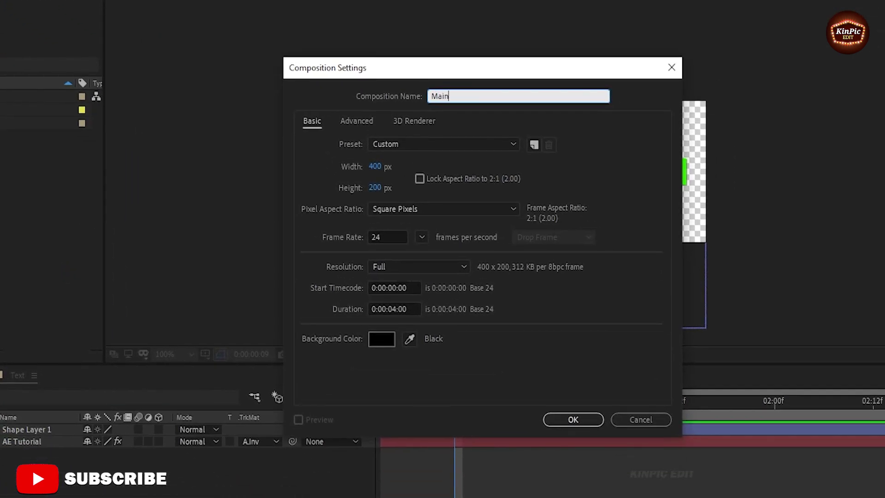
left_click(375, 166)
type("1920")
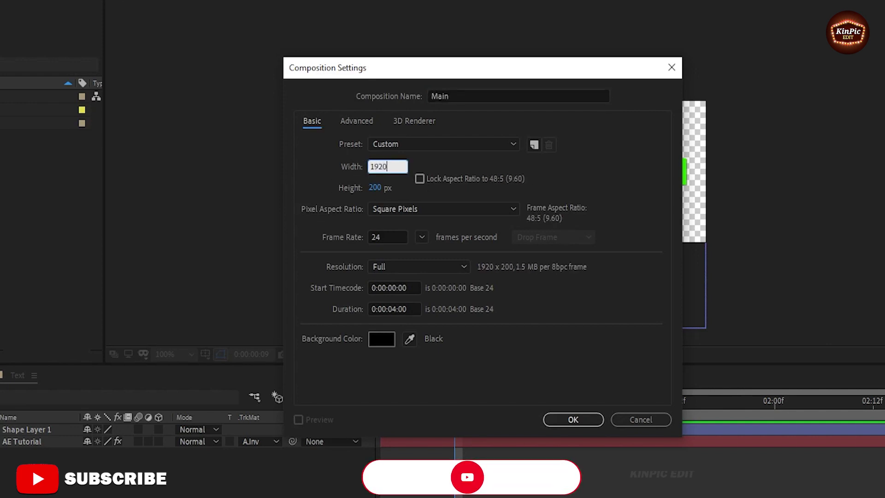
left_click(376, 184)
type("1080")
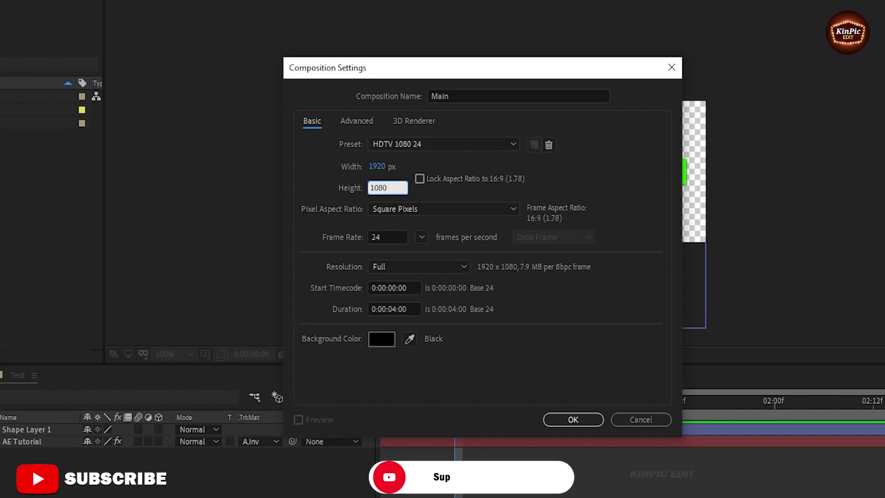
left_click(577, 420)
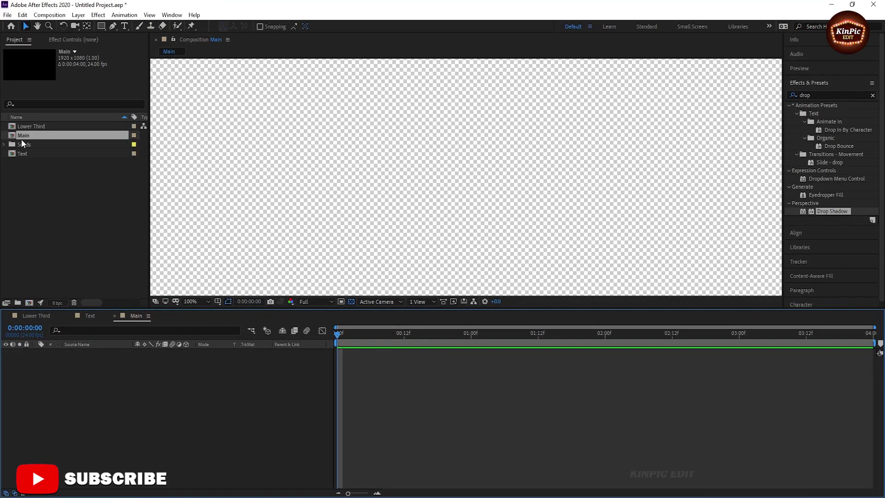
Step: Add Lower Third, then Text on top, into Main and start Text a few frames later
left_click_drag(12, 128, 38, 365)
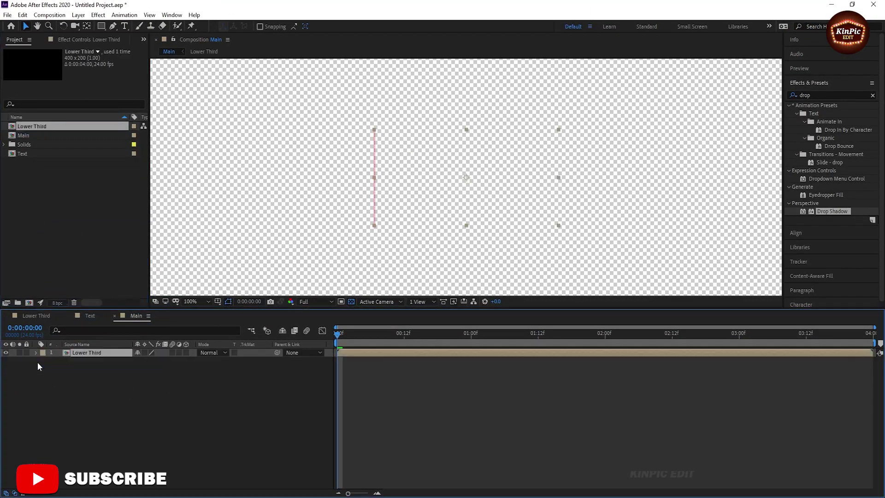
left_click_drag(16, 155, 59, 353)
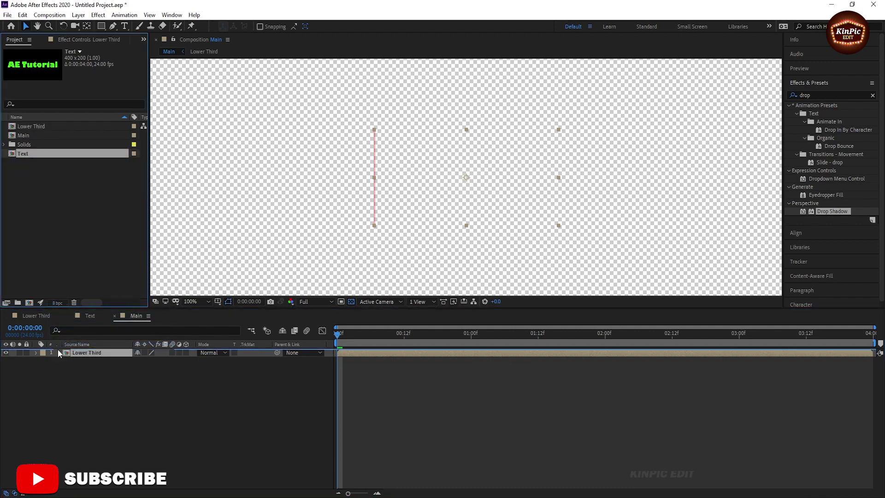
left_click_drag(338, 334, 409, 344)
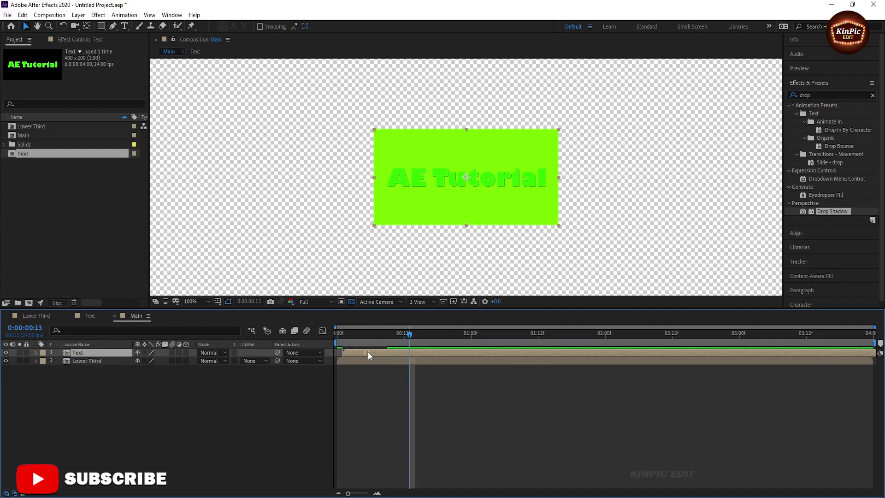
left_click_drag(368, 352, 348, 360)
key("Home")
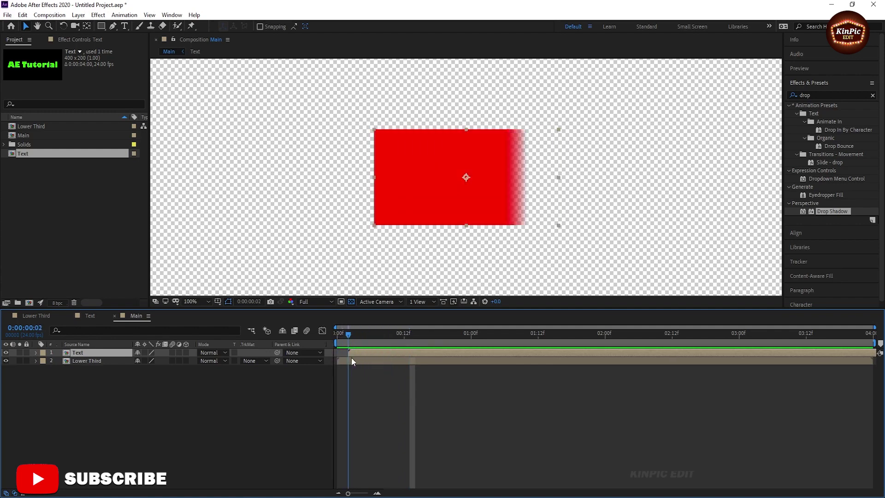
left_click_drag(348, 361, 399, 358)
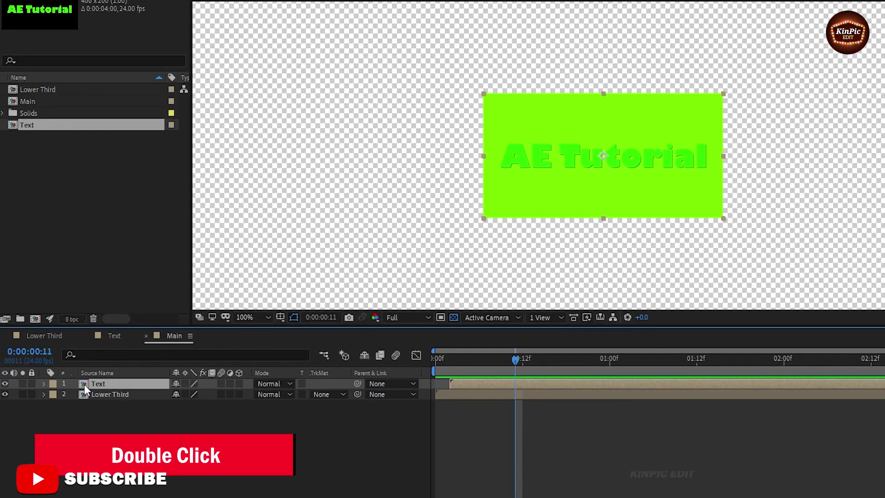
Step: Inside the Text comp, change the AE Tutorial text colour to white (FFFFFF), then return to Main
double_click(84, 383)
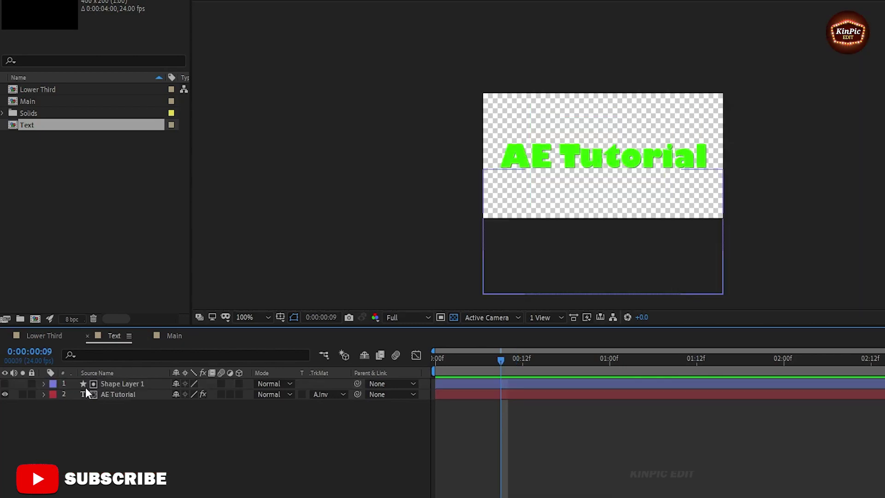
left_click(107, 396)
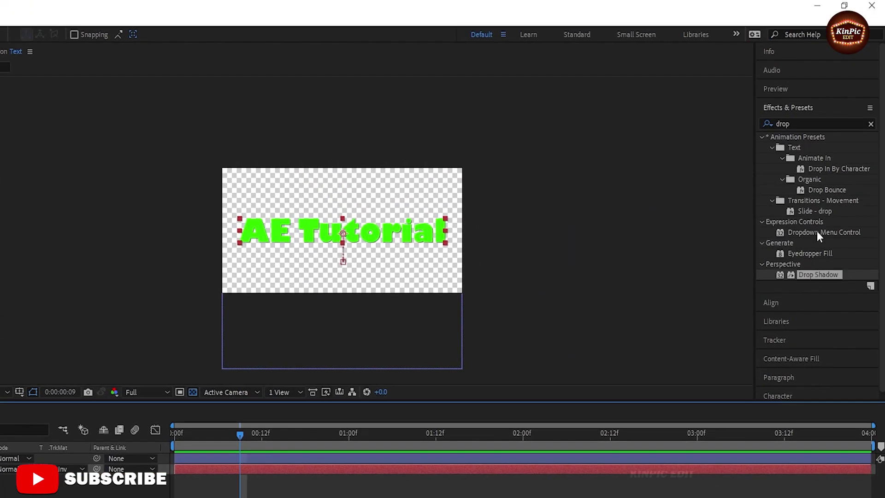
left_click(786, 108)
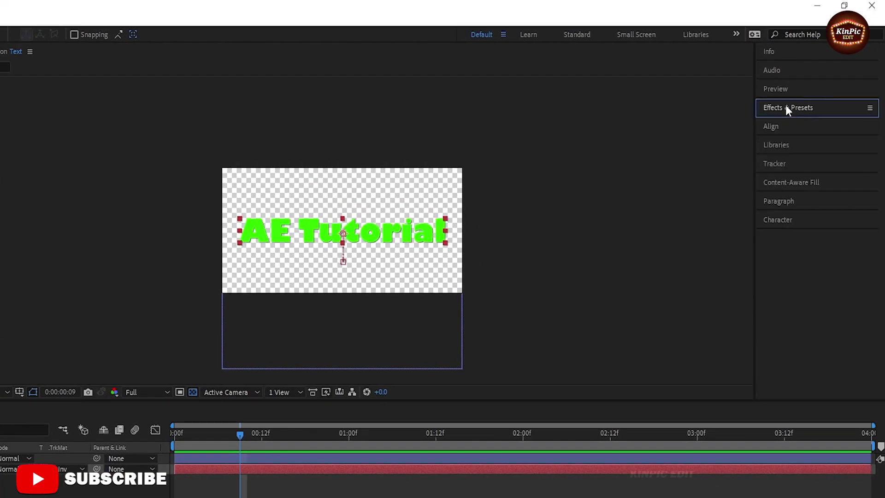
left_click(801, 220)
left_click(860, 244)
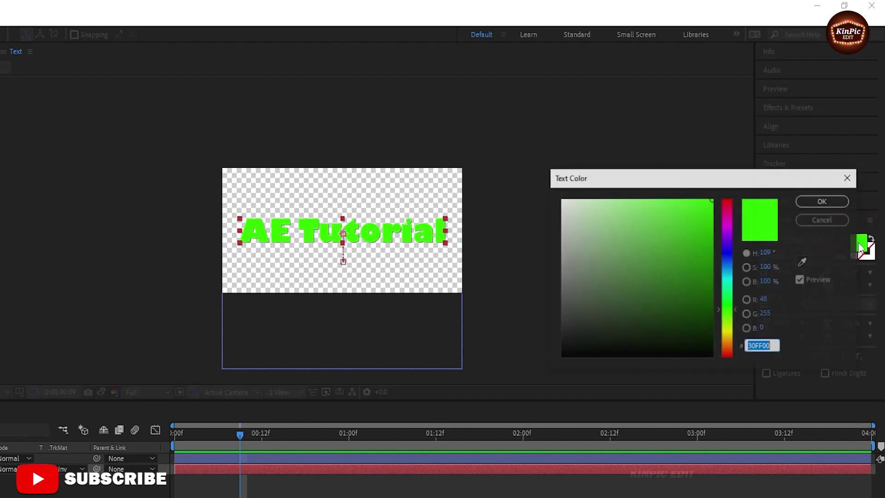
left_click_drag(607, 214, 554, 200)
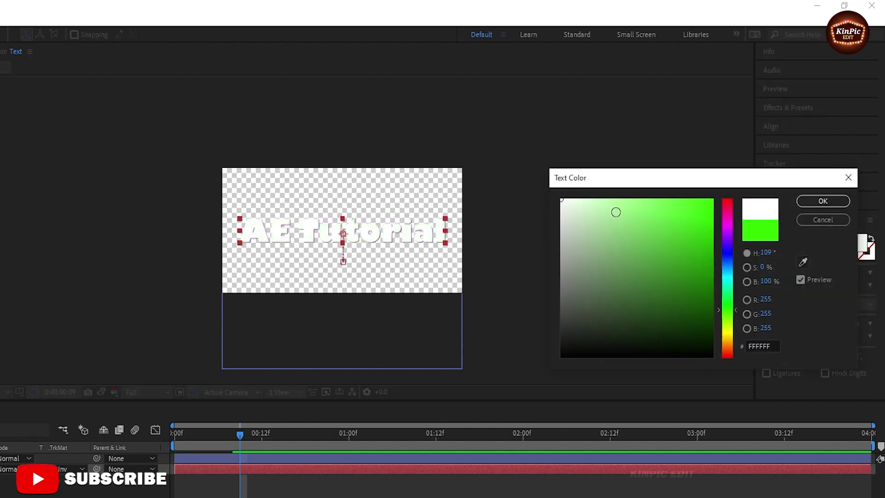
left_click(822, 202)
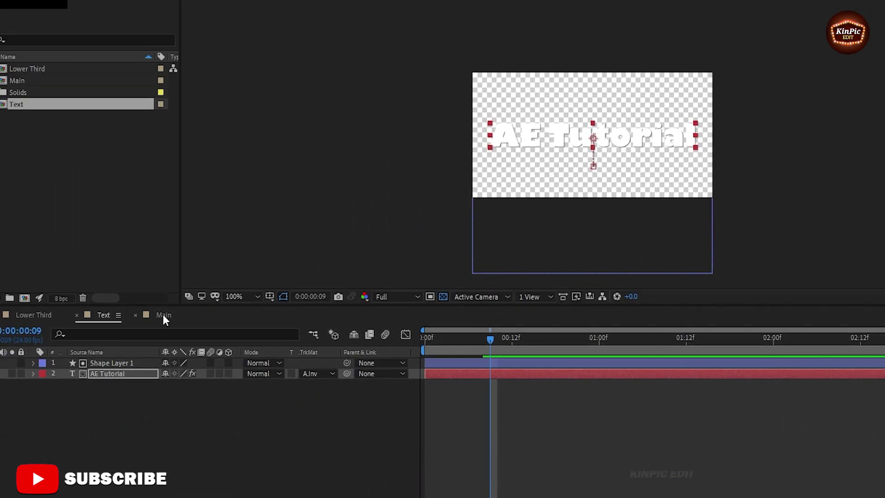
left_click(164, 315)
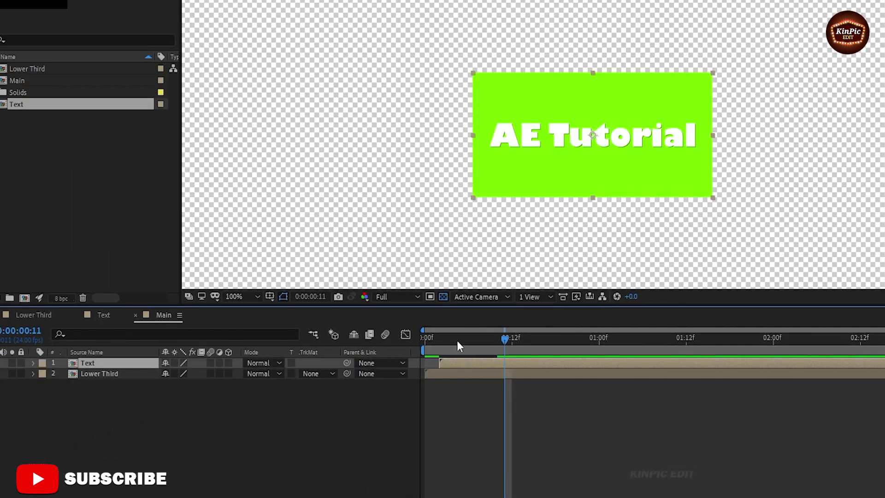
Step: End the work area at 2:03 and preview the shortened animation
key("space")
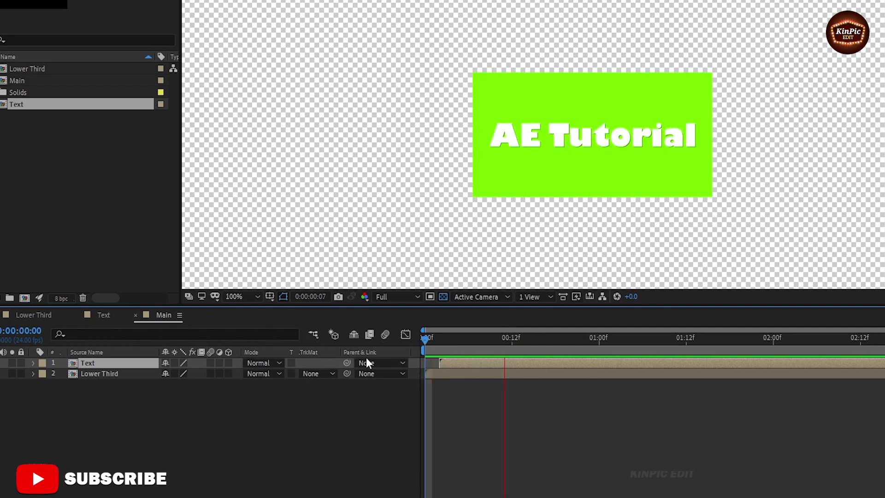
key("space")
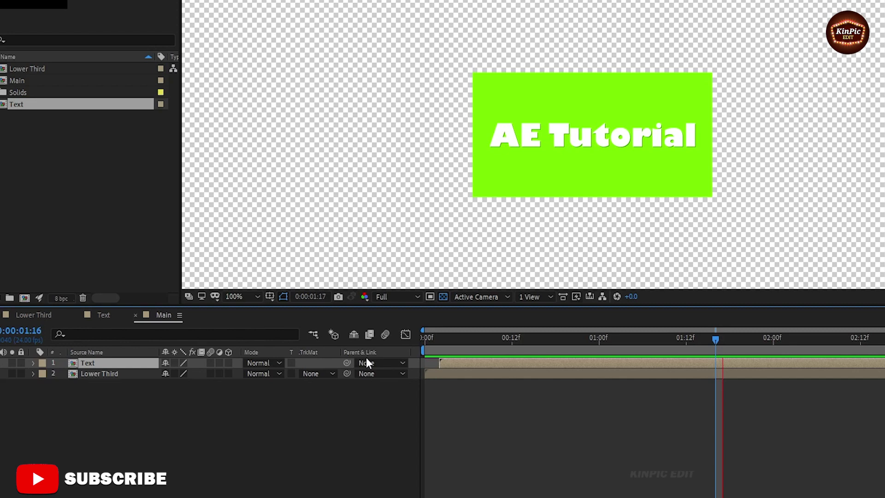
key("n")
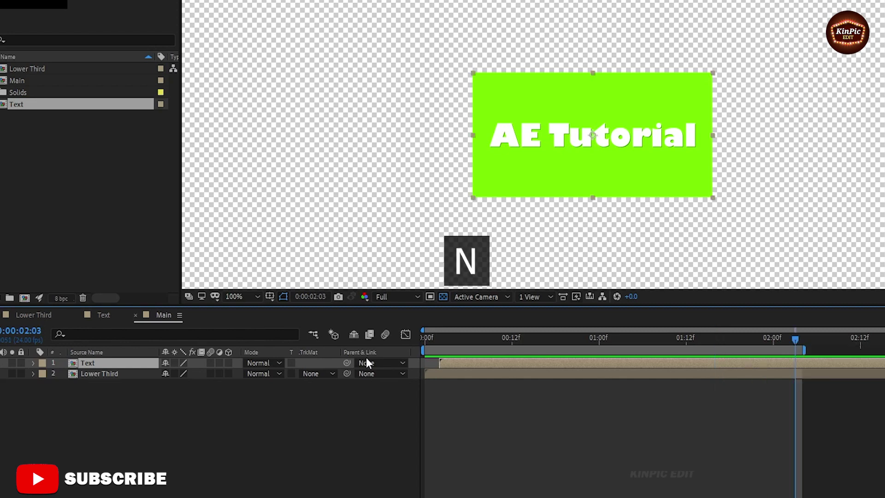
key("space")
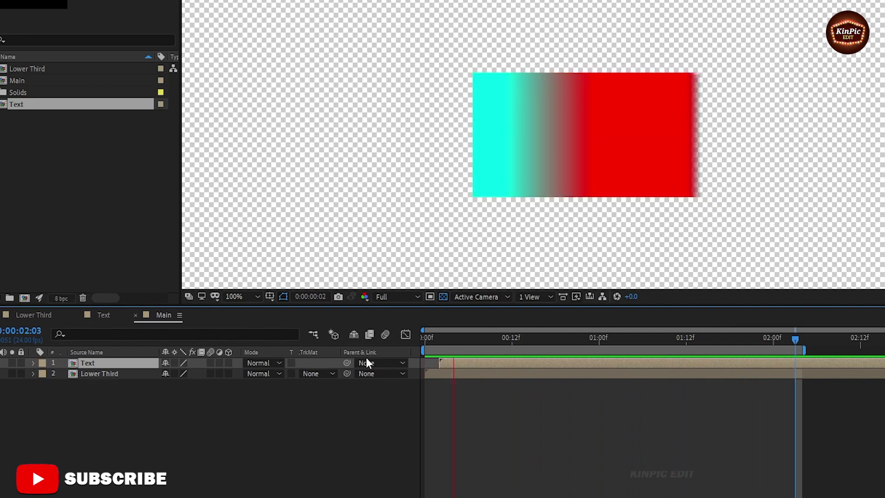
key("space")
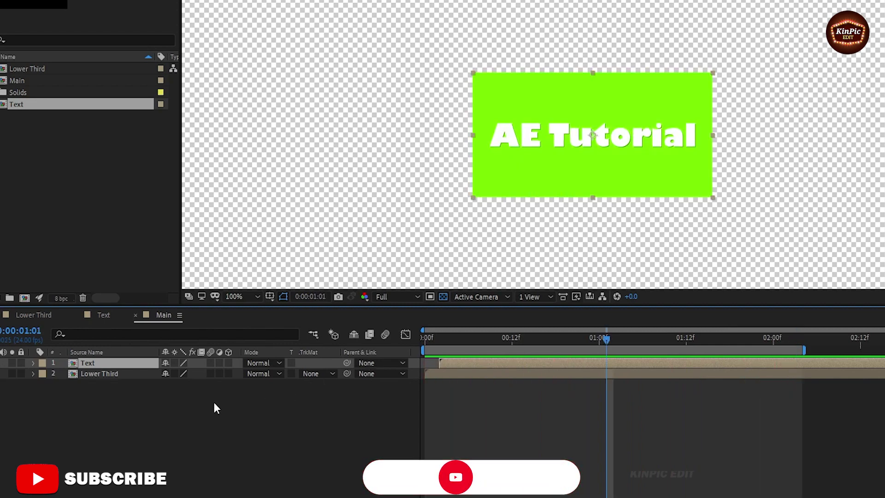
Step: Enable motion blur on Text and Lower Third, and start the layers a few frames later
left_click(211, 363)
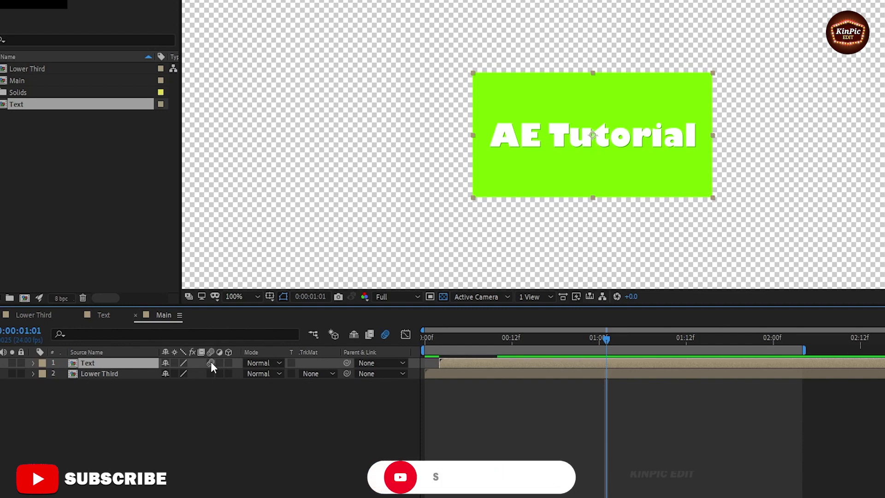
left_click(210, 373)
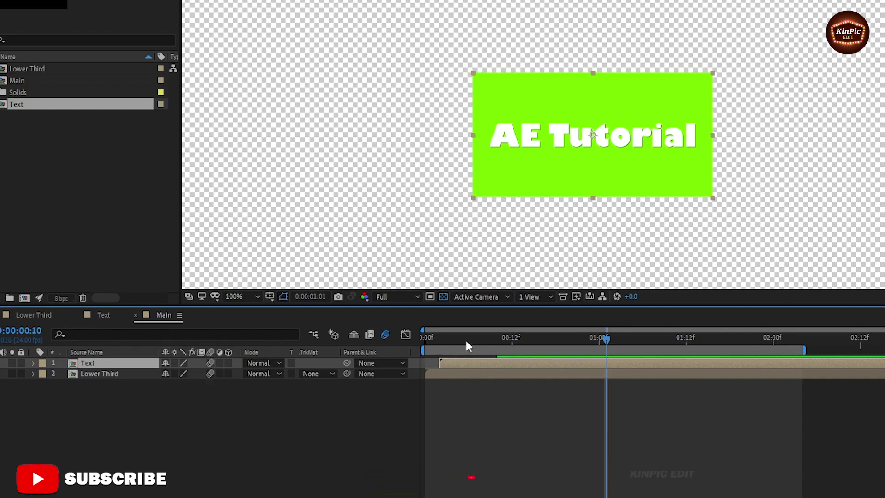
key("space")
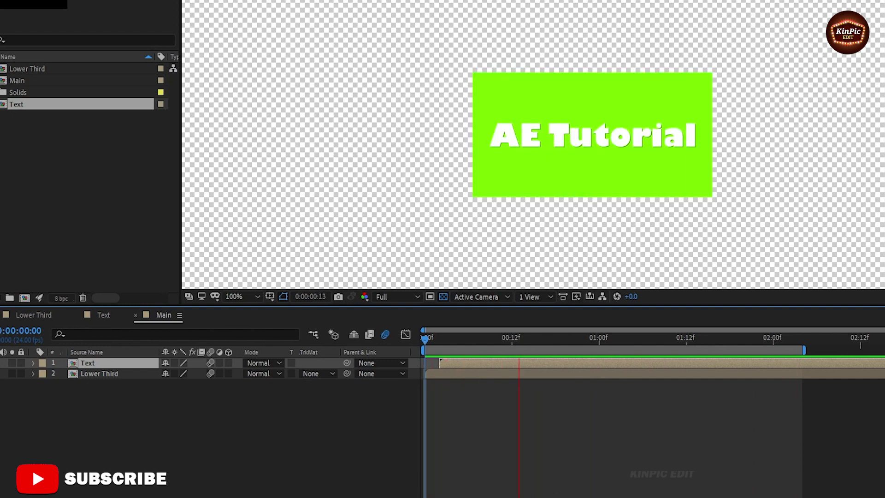
key("space")
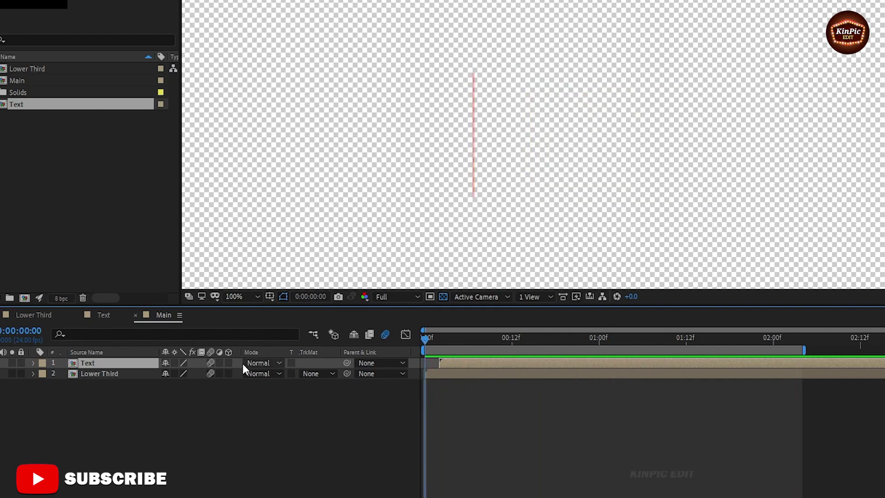
left_click_drag(426, 378, 456, 363)
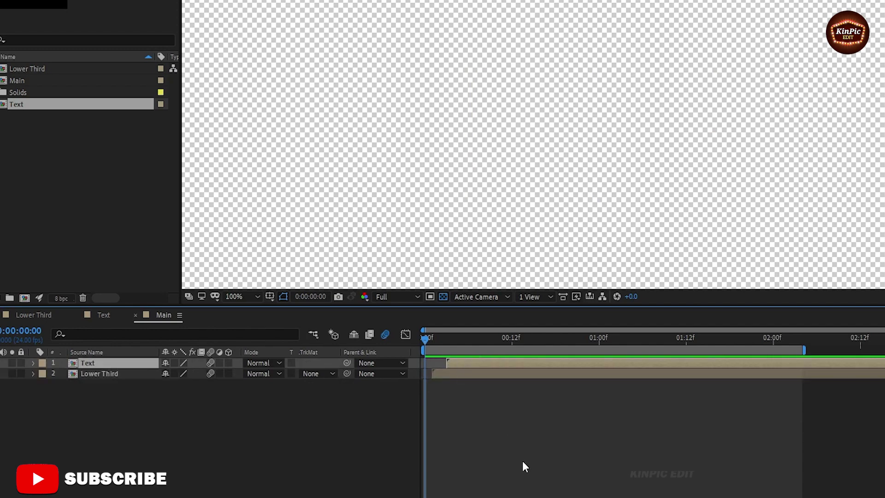
key("space")
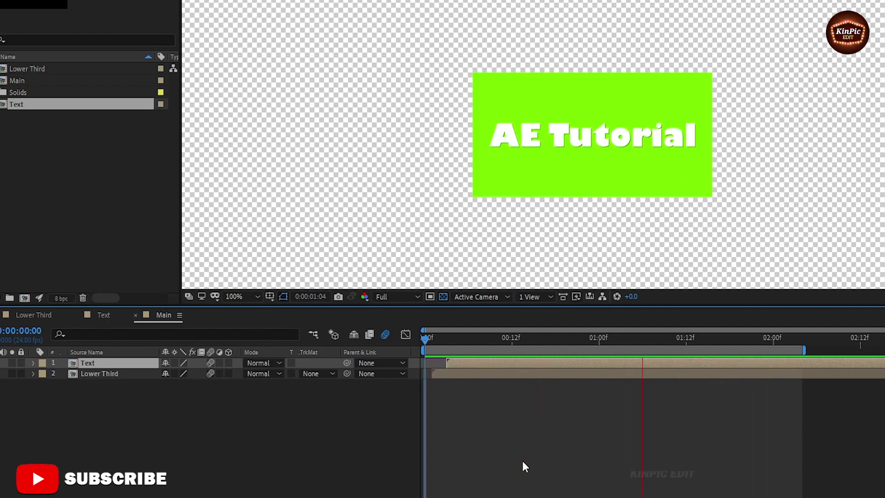
key("space")
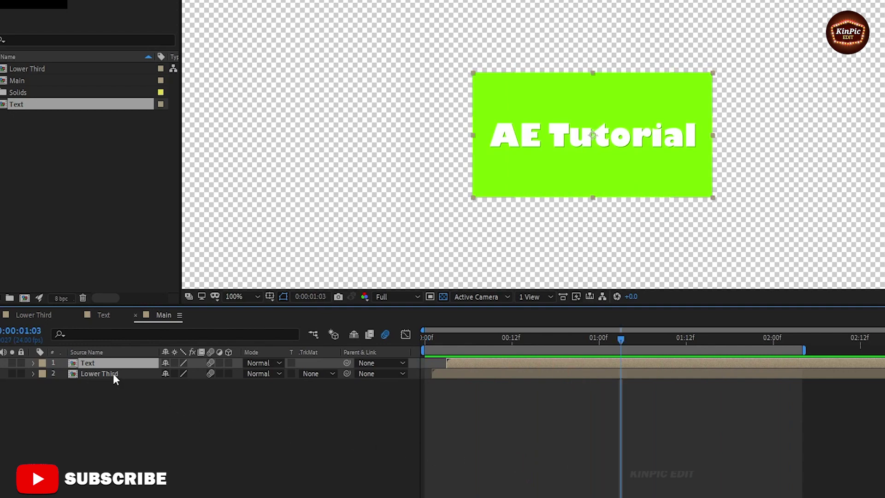
Step: Apply Drop Shadow (50% opacity, 135°, distance 5) to the Lower Third layer from the 'drop' search
left_click(112, 373)
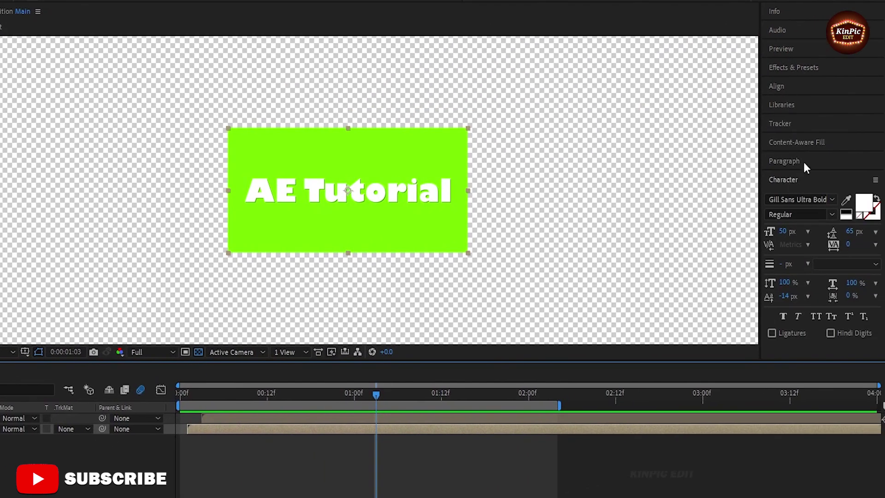
left_click(797, 69)
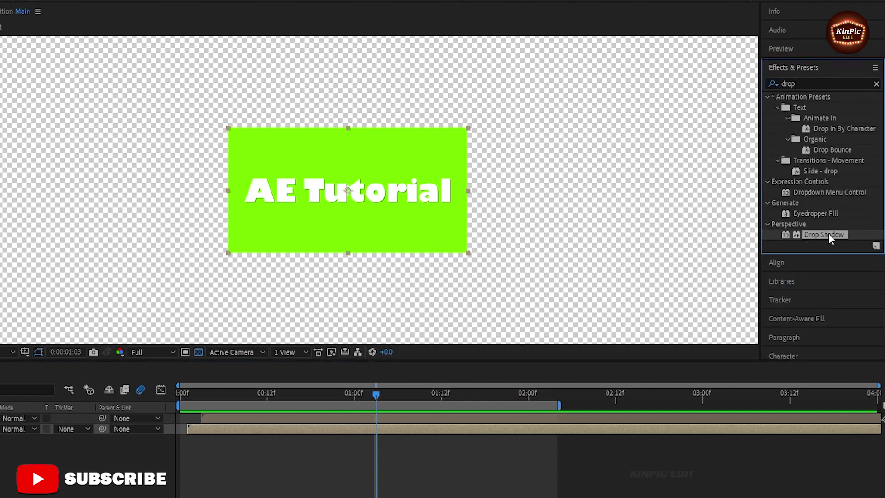
left_click_drag(789, 236, 102, 368)
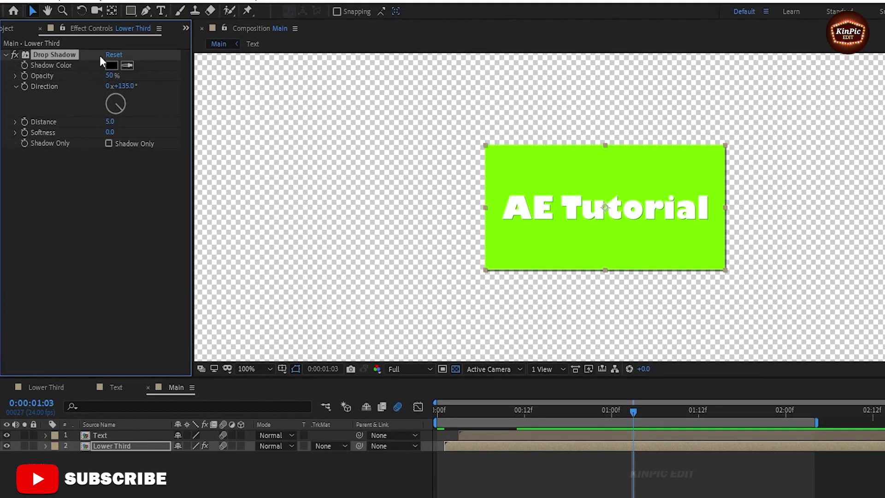
left_click(48, 10)
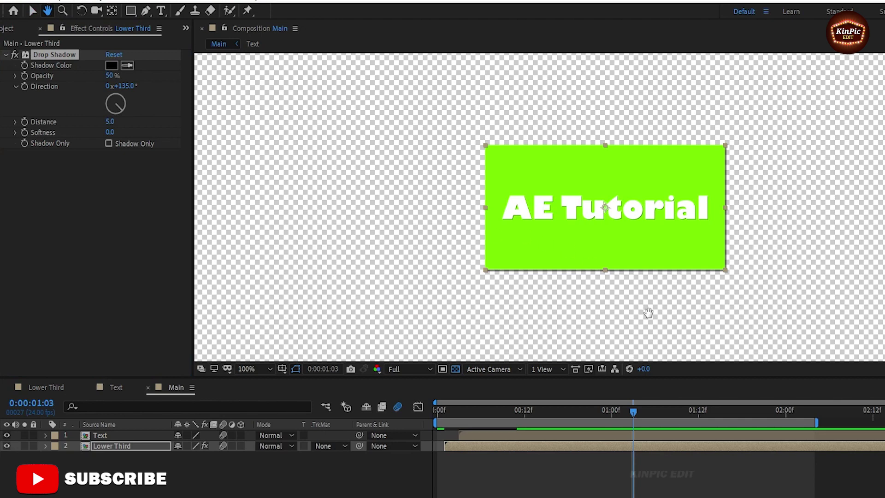
left_click_drag(647, 311, 731, 173)
scroll(710, 238, "down", 2)
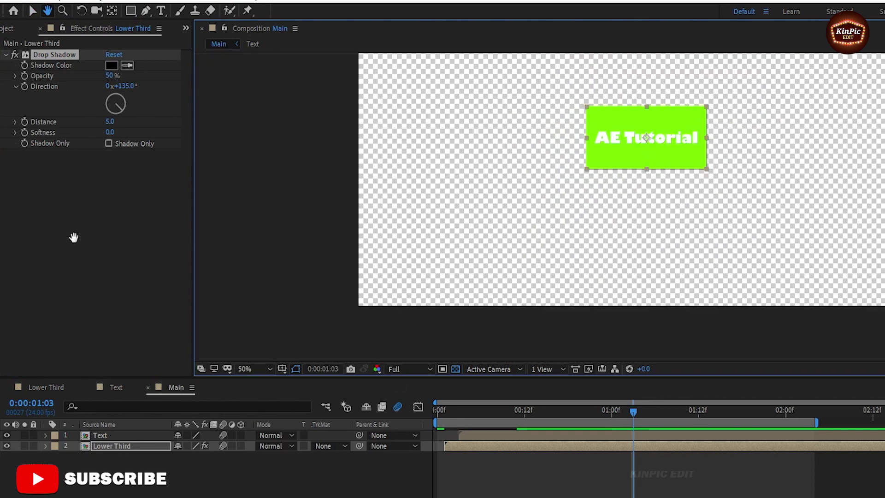
left_click(30, 11)
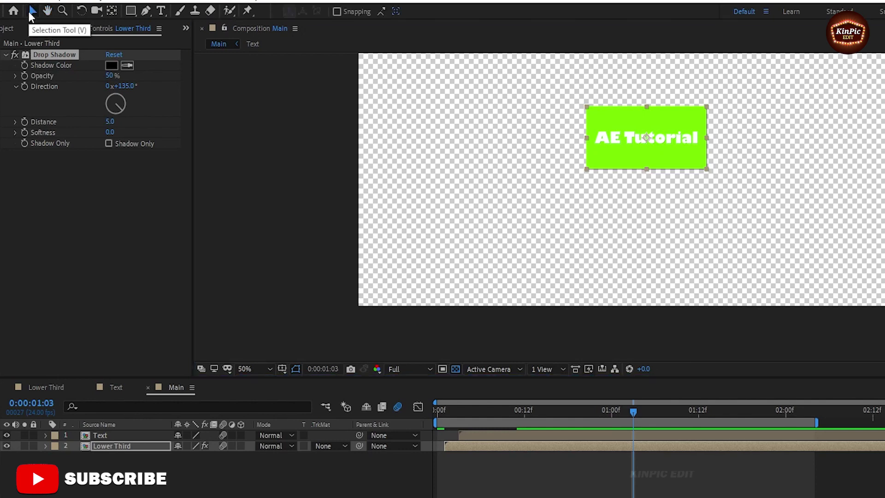
Step: Select both Text and Lower Third and scrub their shared Position to 397, 819
left_click(112, 435)
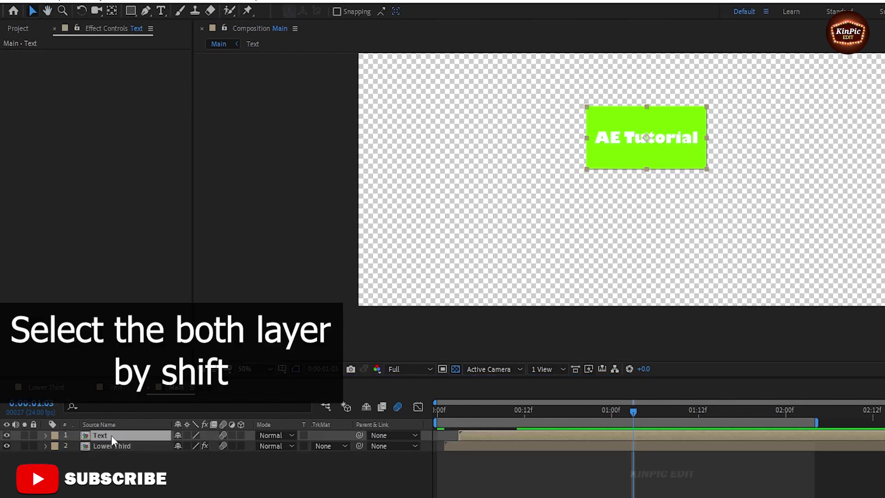
left_click(117, 446, "shift")
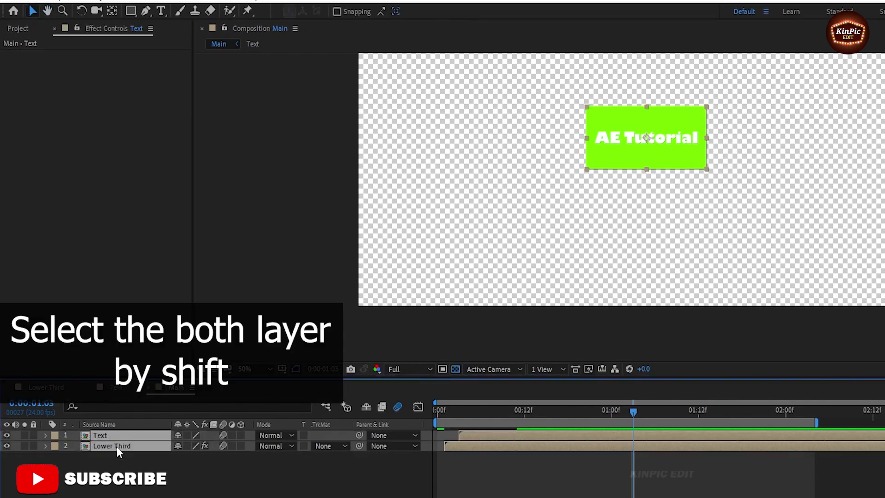
key("p")
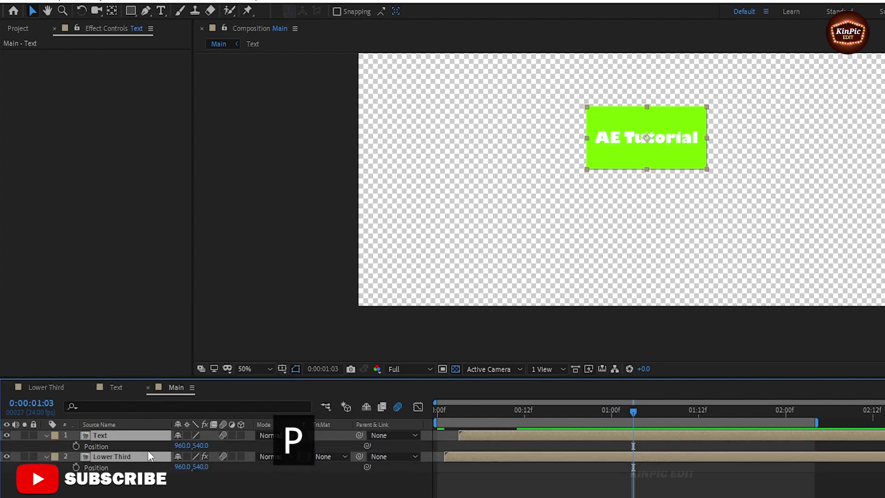
left_click_drag(199, 445, 321, 446)
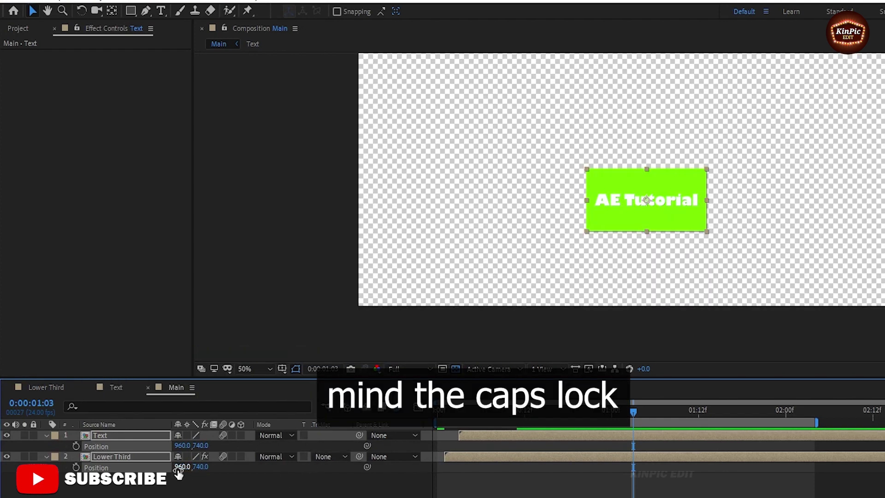
left_click_drag(178, 466, 69, 466)
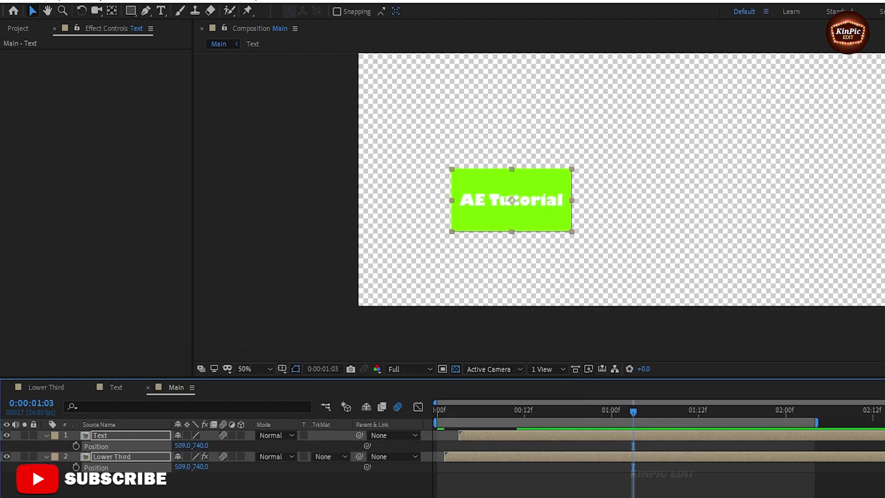
left_click_drag(179, 466, 159, 493)
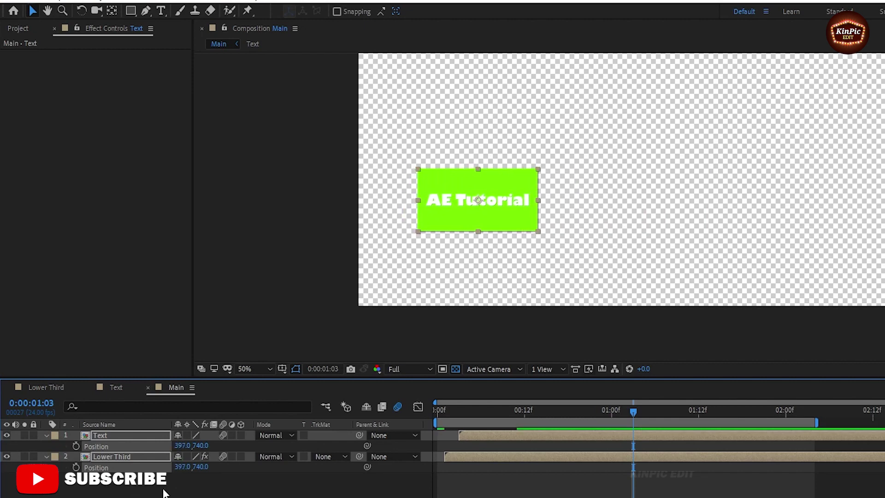
left_click_drag(201, 445, 260, 428)
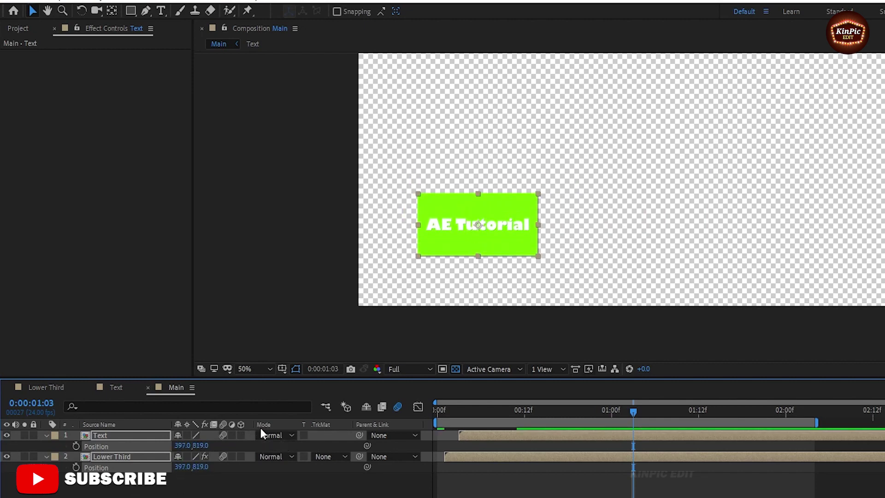
key("Home")
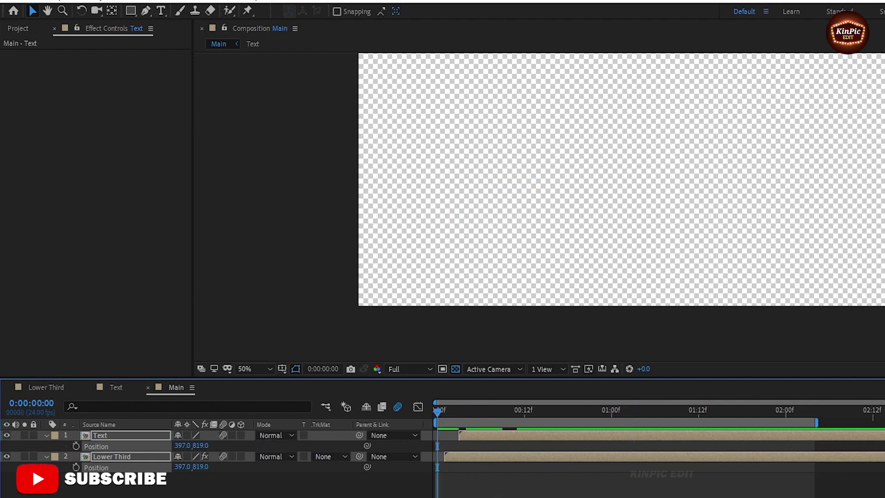
key("space")
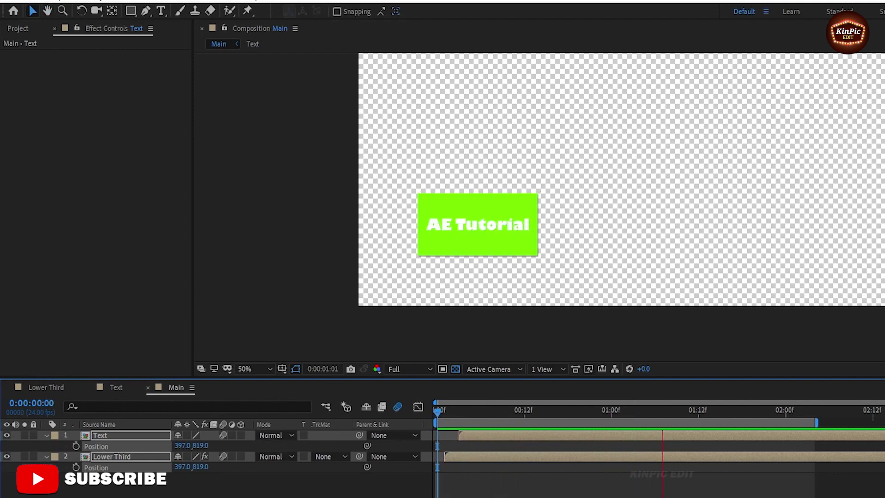